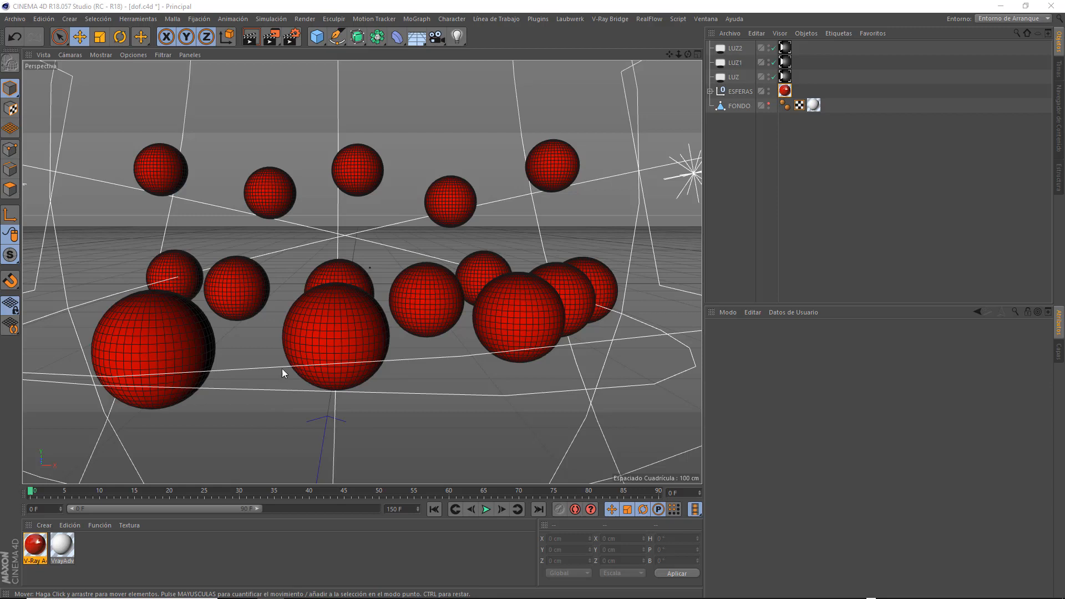
Review the V-Ray Bridge render settings, including the indirect illumination options, and leave the render settings.
{"action": "left_click", "coordinate": [294, 37]}
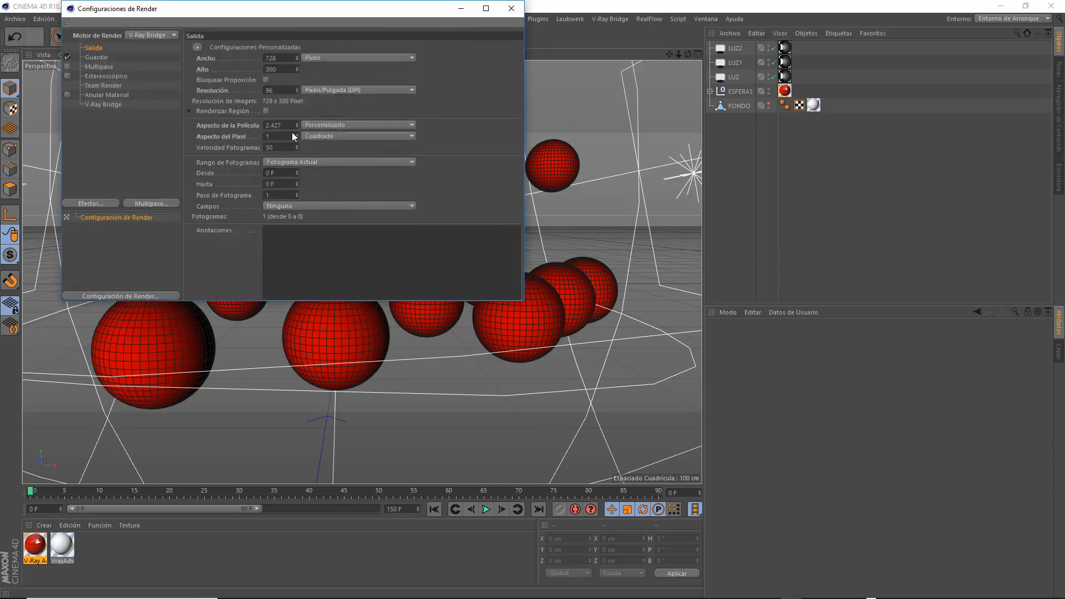
{"action": "left_click", "coordinate": [156, 35]}
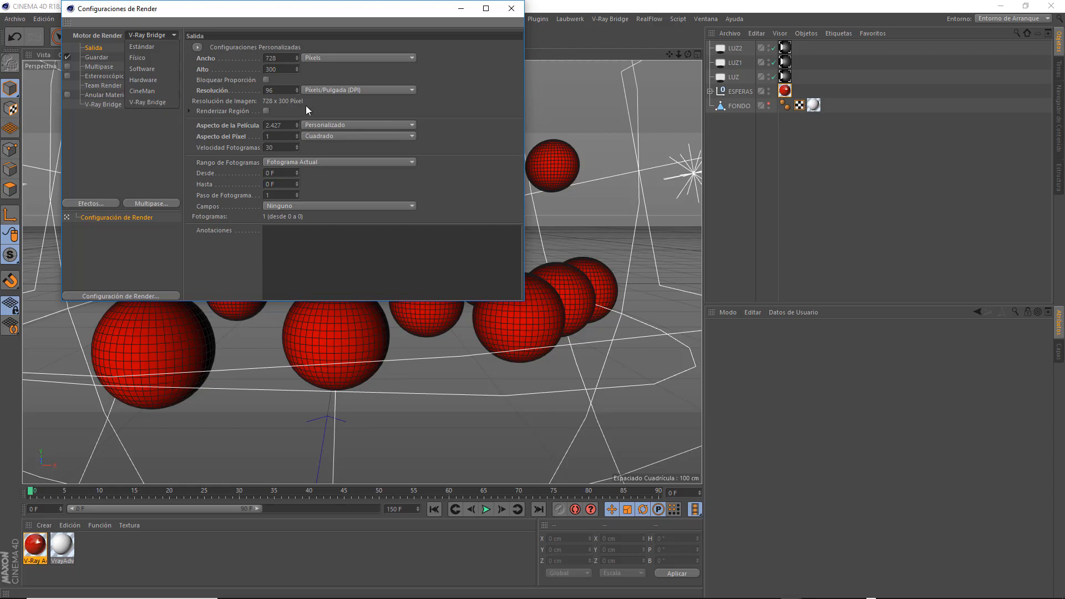
{"action": "left_click", "coordinate": [149, 105]}
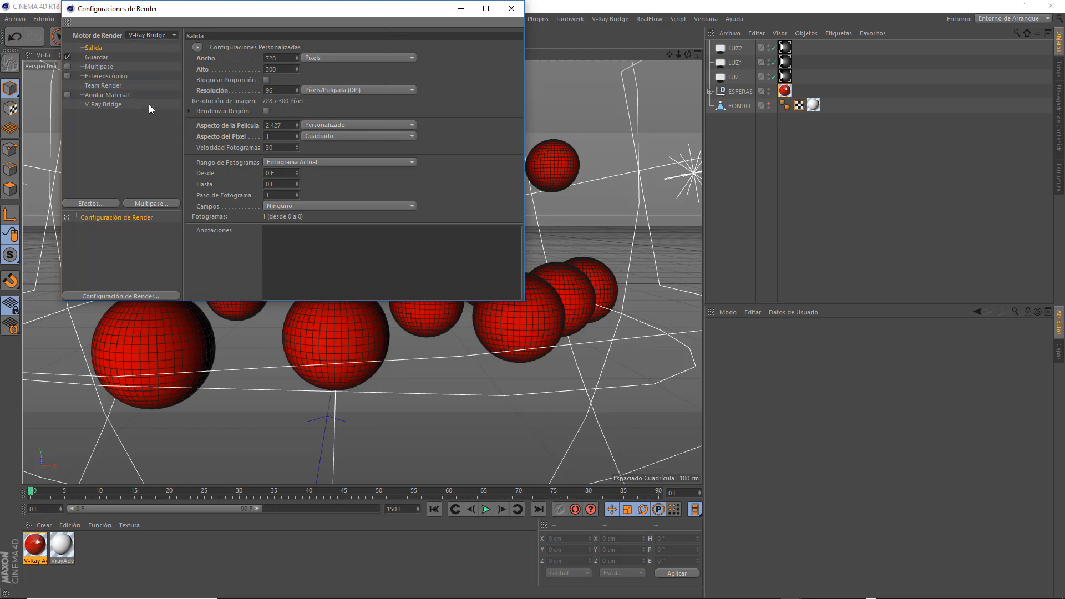
{"action": "left_click", "coordinate": [105, 105]}
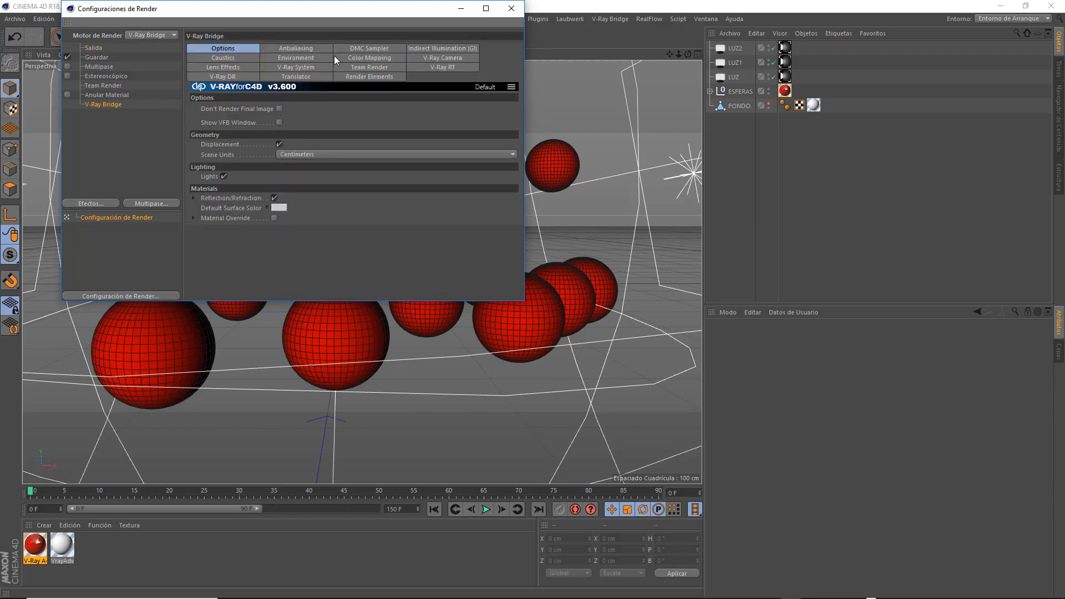
{"action": "left_click", "coordinate": [447, 49]}
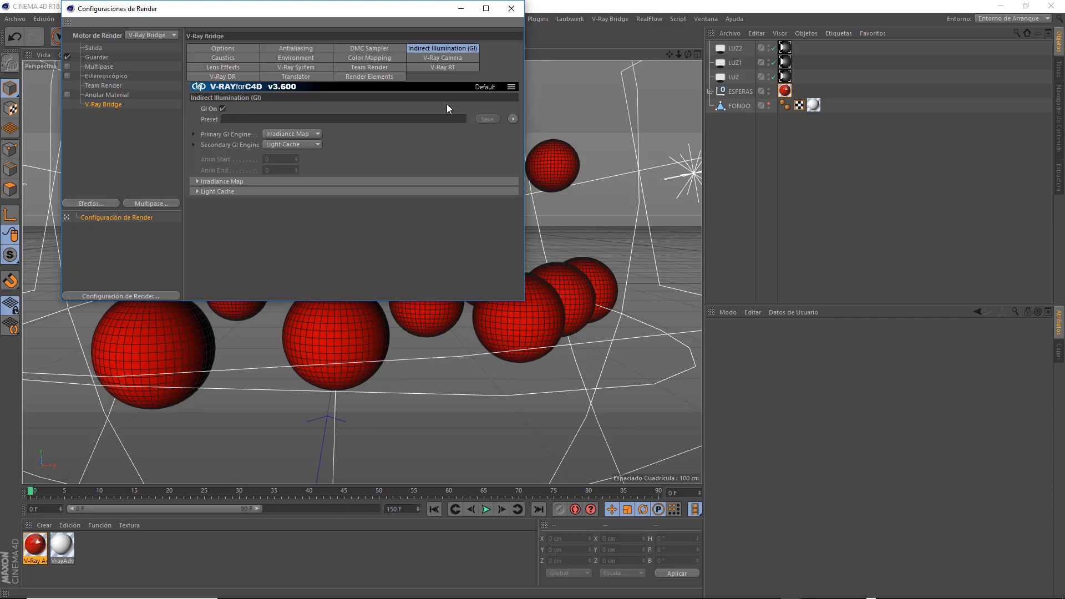
{"action": "left_click", "coordinate": [506, 13]}
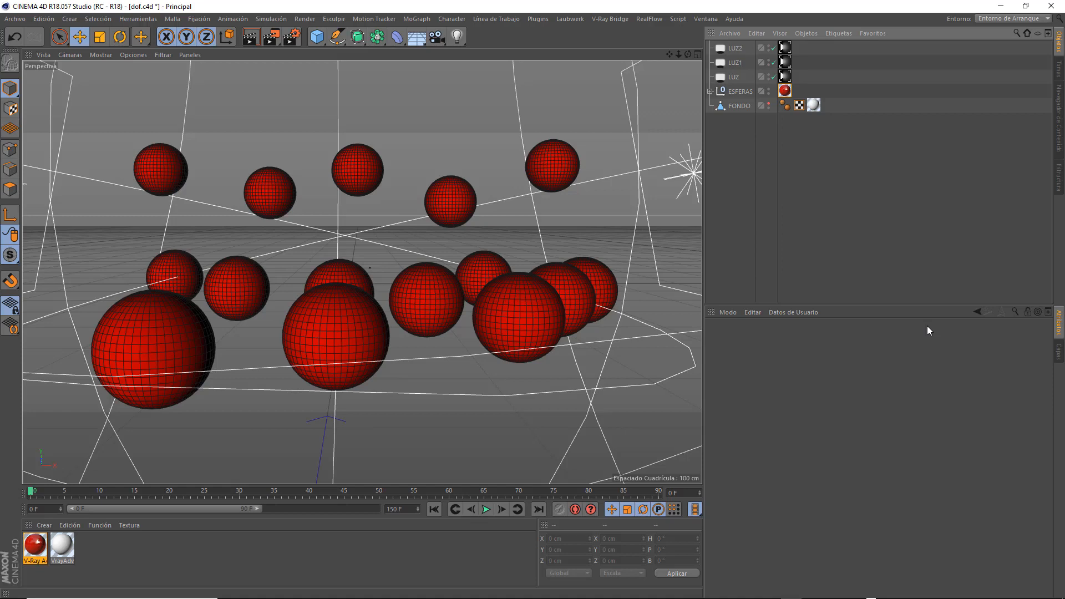
{"action": "left_click", "coordinate": [291, 36]}
{"action": "left_click", "coordinate": [137, 35]}
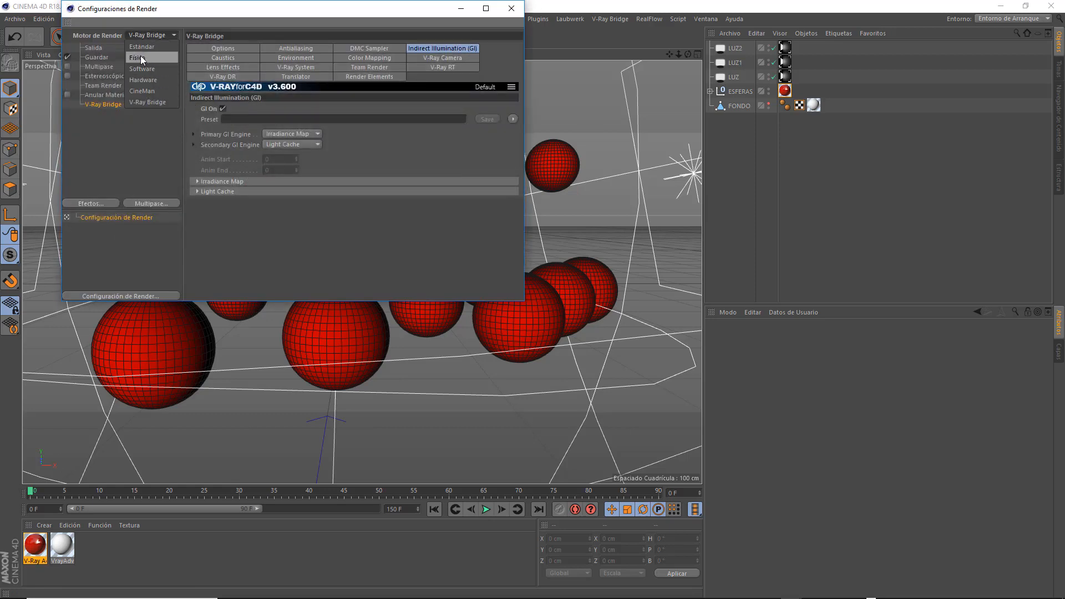
{"action": "left_click", "coordinate": [513, 8]}
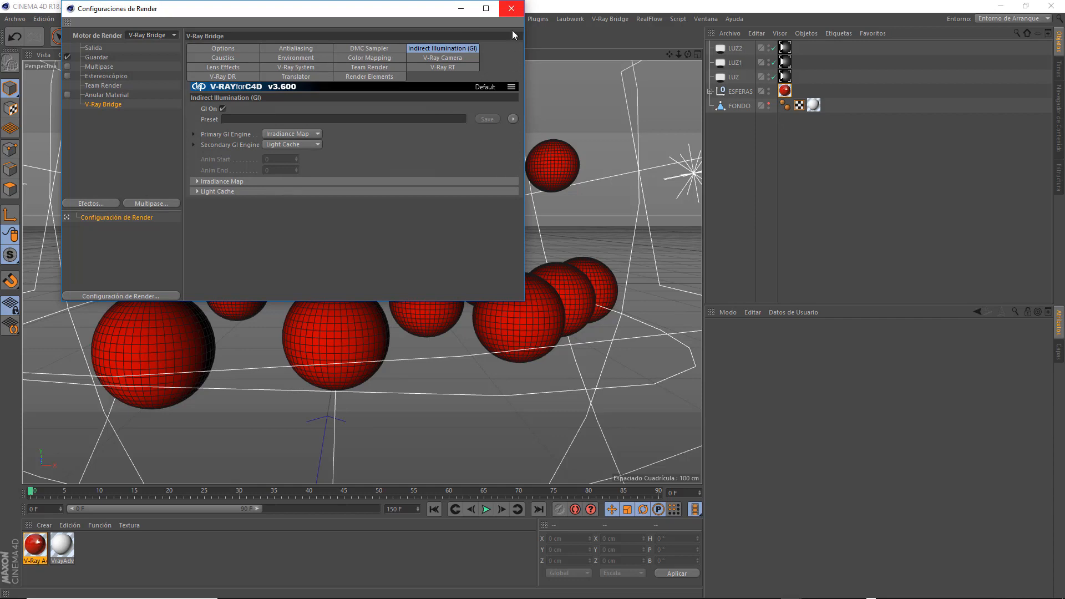
{"action": "left_click", "coordinate": [515, 10]}
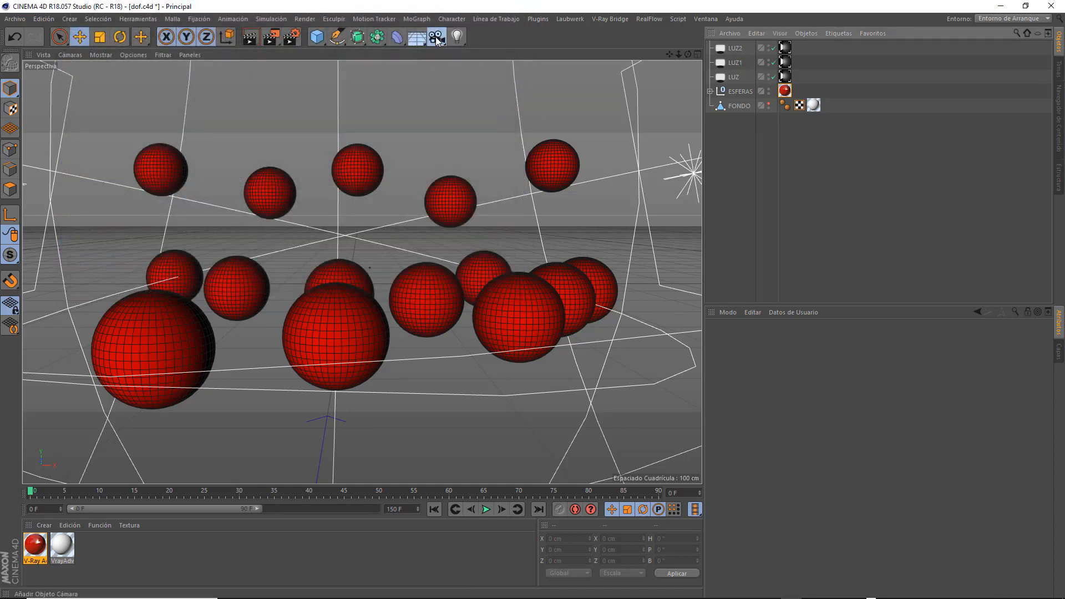
{"action": "left_click", "coordinate": [438, 42]}
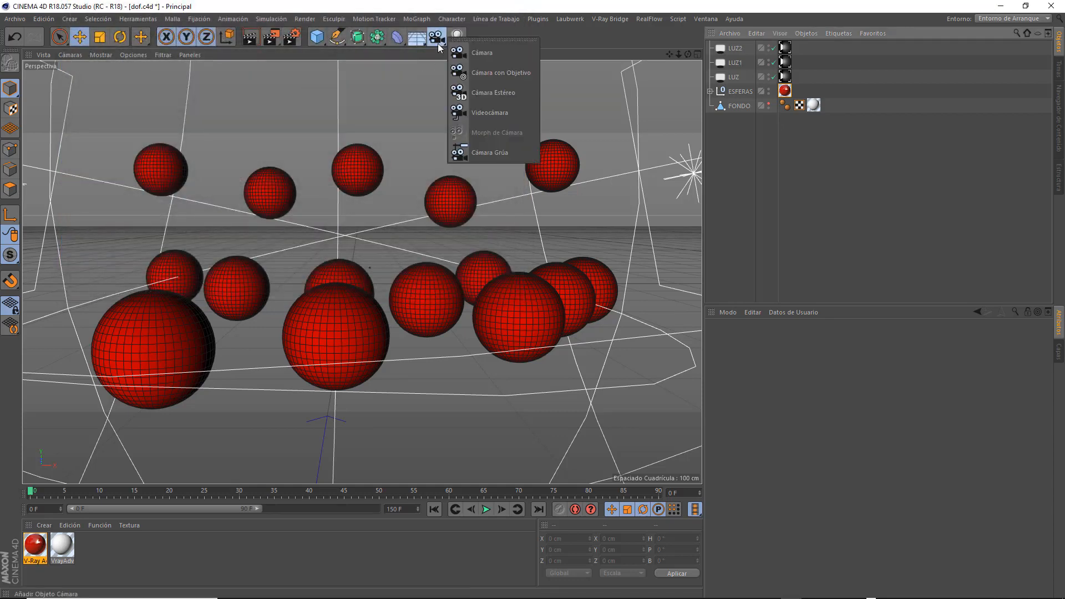
{"action": "left_click", "coordinate": [794, 191]}
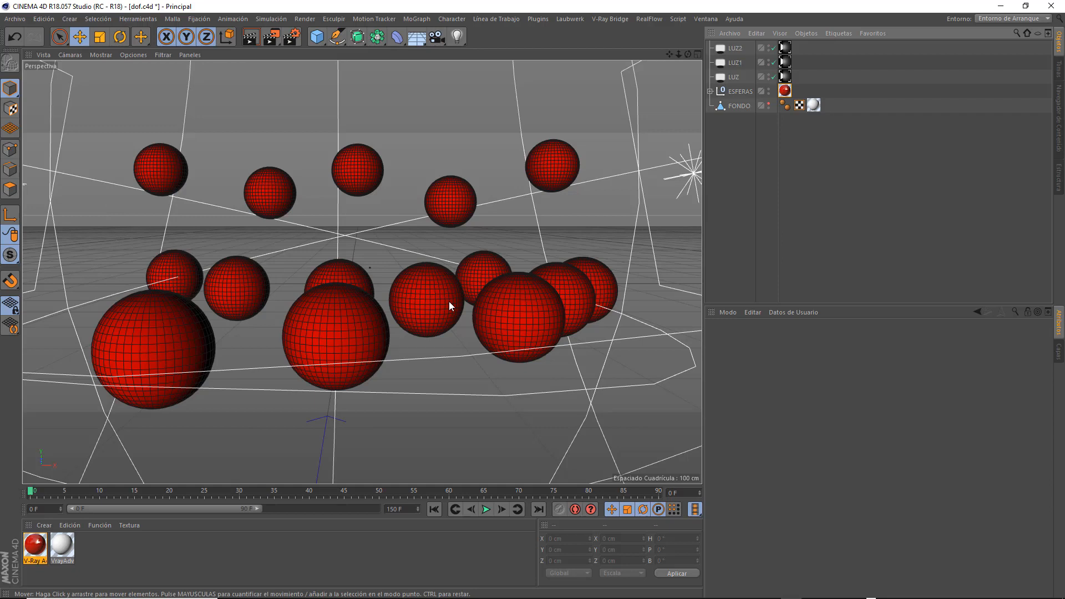
Render the perspective view of the red spheres in the viewport, and dismiss the preview.
{"action": "left_click", "coordinate": [251, 38]}
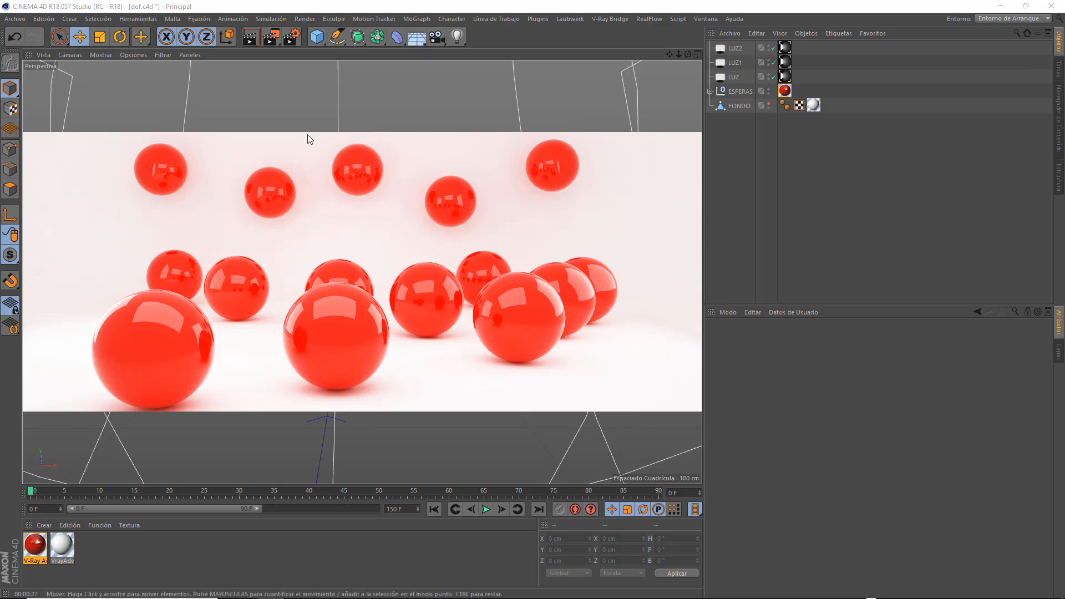
{"action": "left_click", "coordinate": [738, 153]}
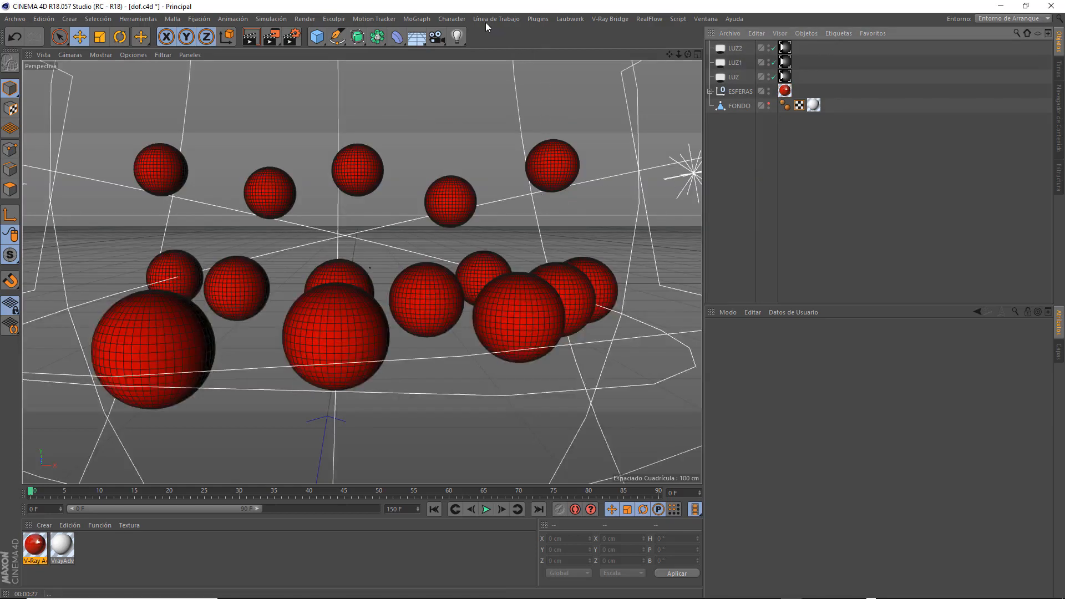
Add a V-Ray Physical Camera to the scene and enlarge the attributes area to show more lens parameters.
{"action": "left_click", "coordinate": [611, 19]}
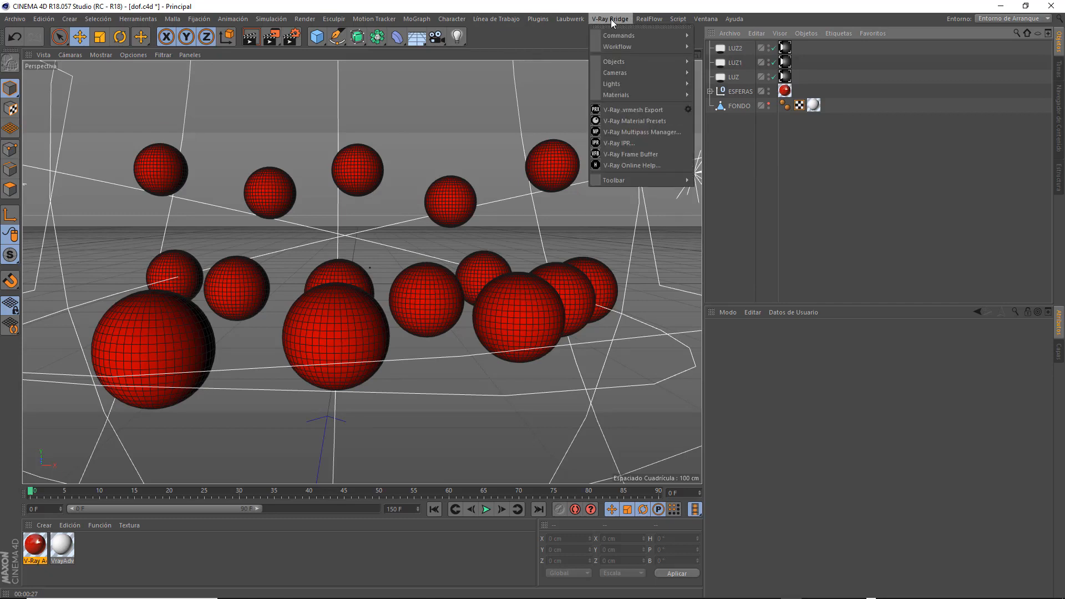
{"action": "mouse_move", "coordinate": [617, 75]}
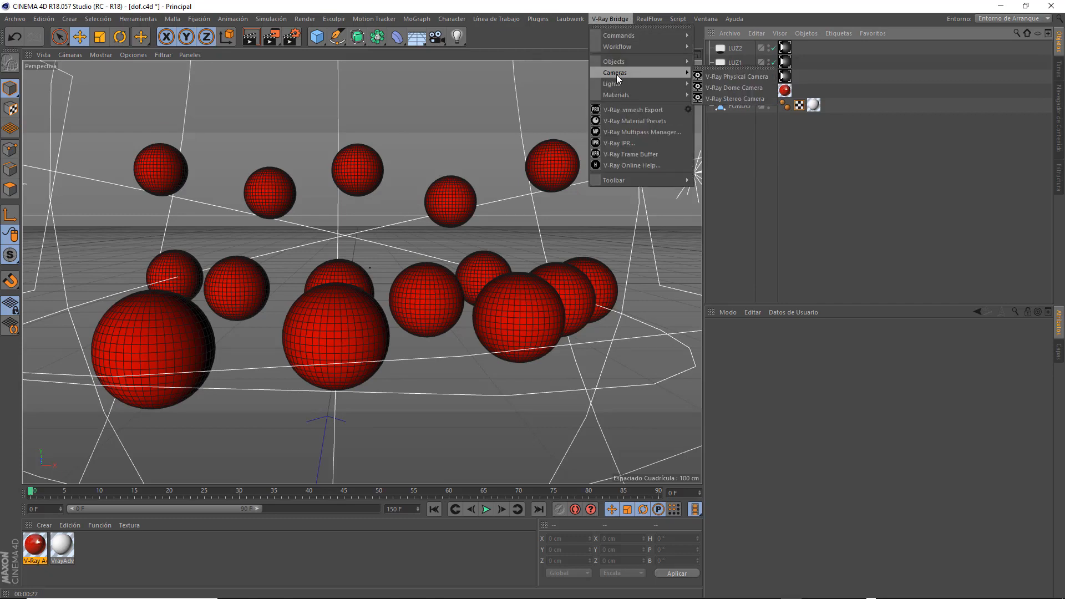
{"action": "left_click", "coordinate": [743, 79]}
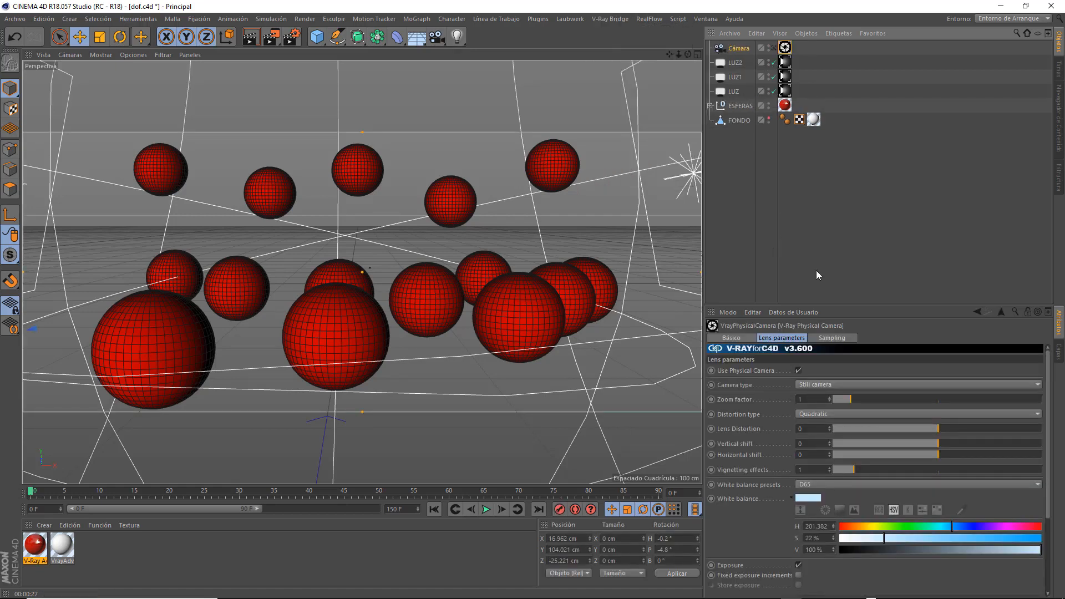
{"action": "left_click_drag", "start_coordinate": [865, 306], "coordinate": [881, 195]}
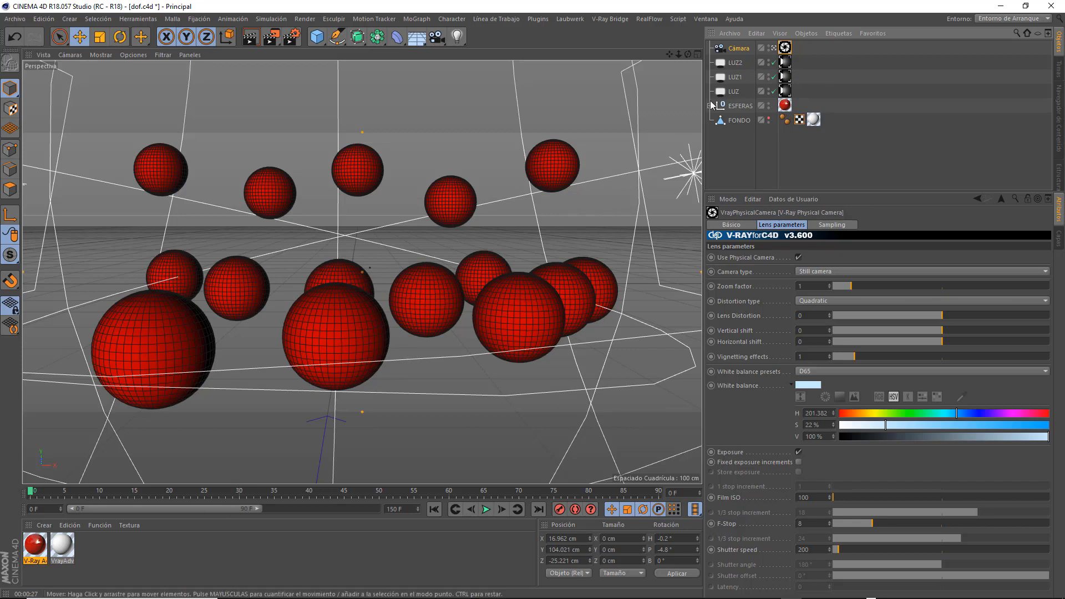
Duplicate the V-Ray physical camera and orbit the copy around the spheres to a heading of about 22°.
{"action": "left_click", "coordinate": [743, 49]}
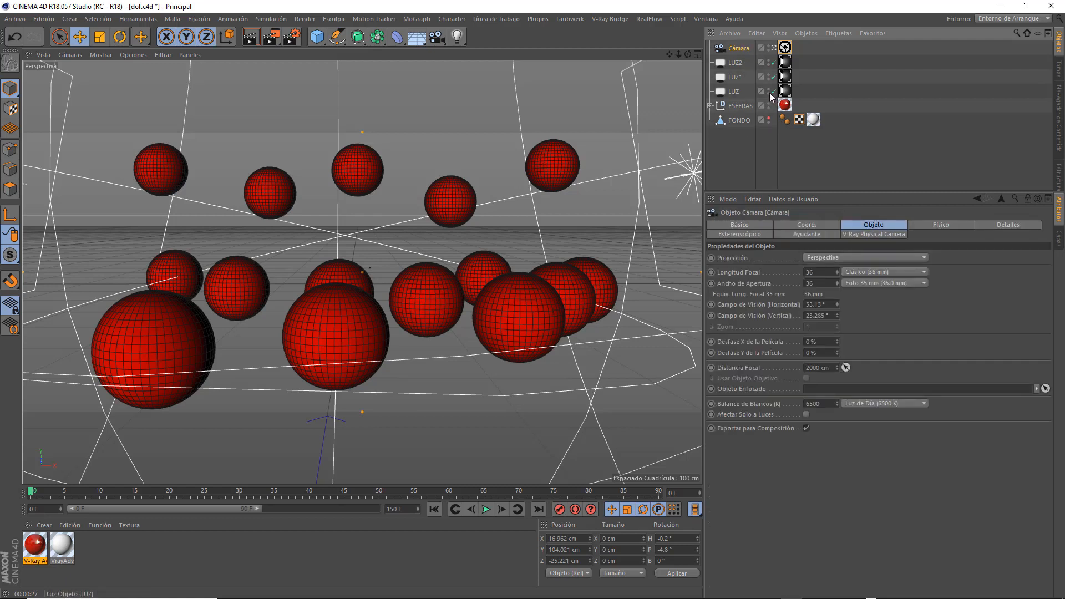
{"action": "key", "text": "ctrl+c"}
{"action": "key", "text": "ctrl+v"}
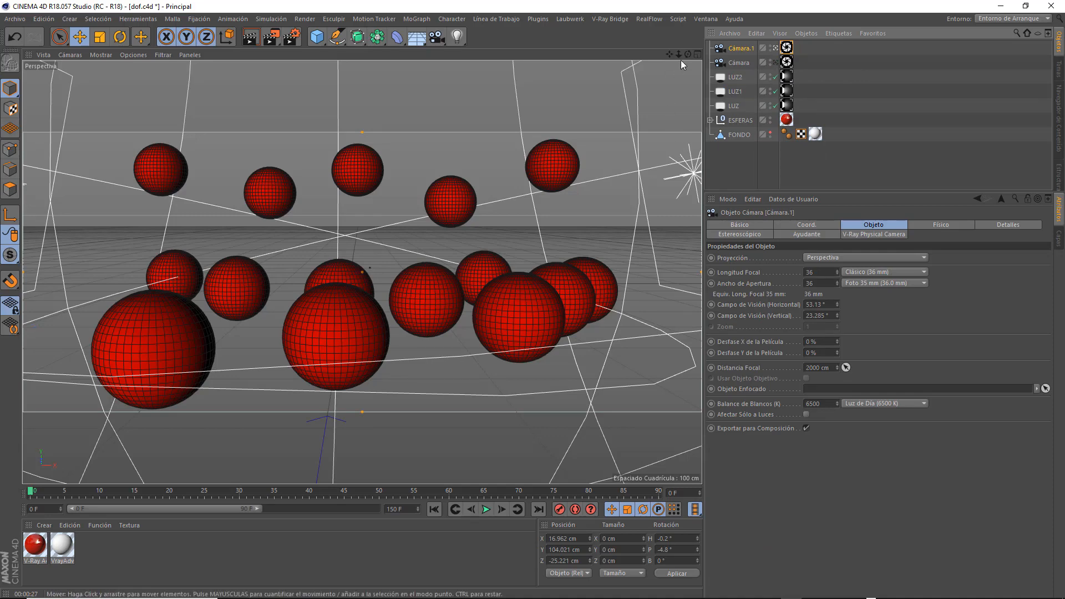
{"action": "left_click_drag", "start_coordinate": [687, 54], "coordinate": [650, 56]}
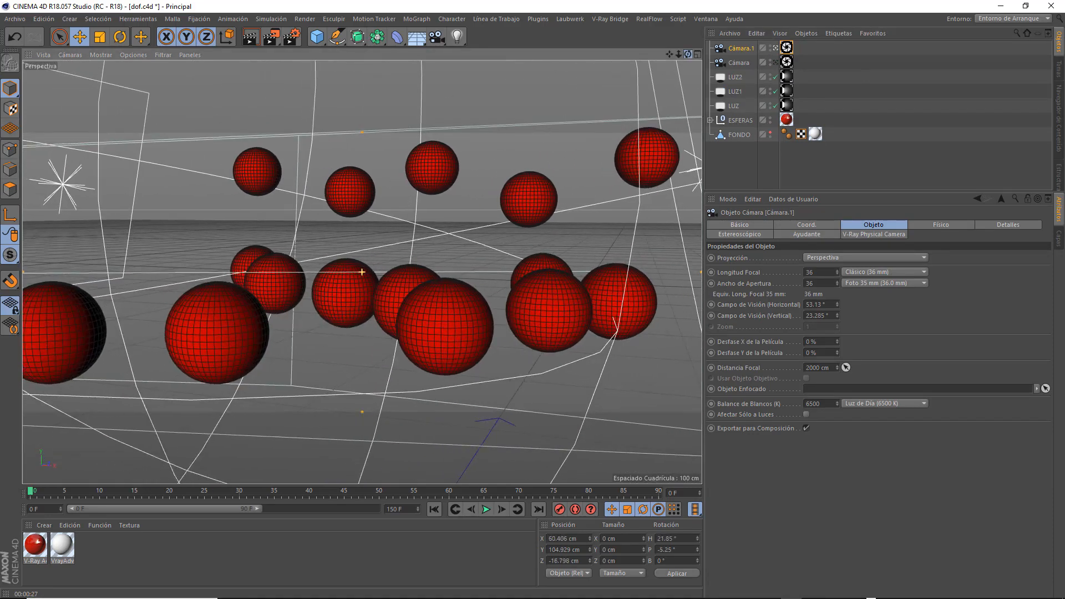
Compare the framing of the original camera and its copy by switching the active view between them.
{"action": "left_click", "coordinate": [776, 62]}
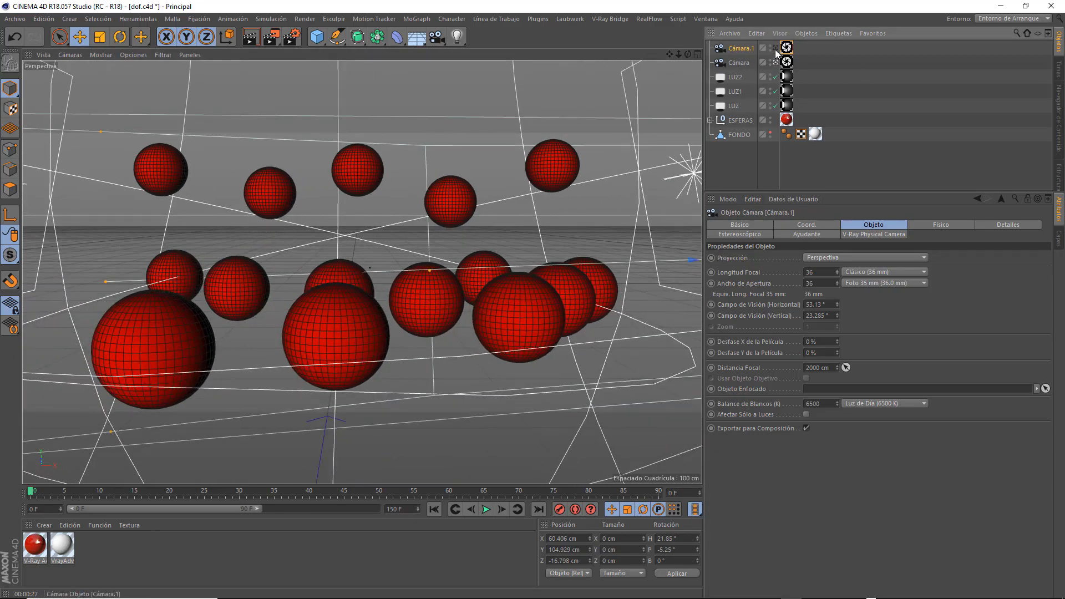
{"action": "left_click", "coordinate": [776, 49]}
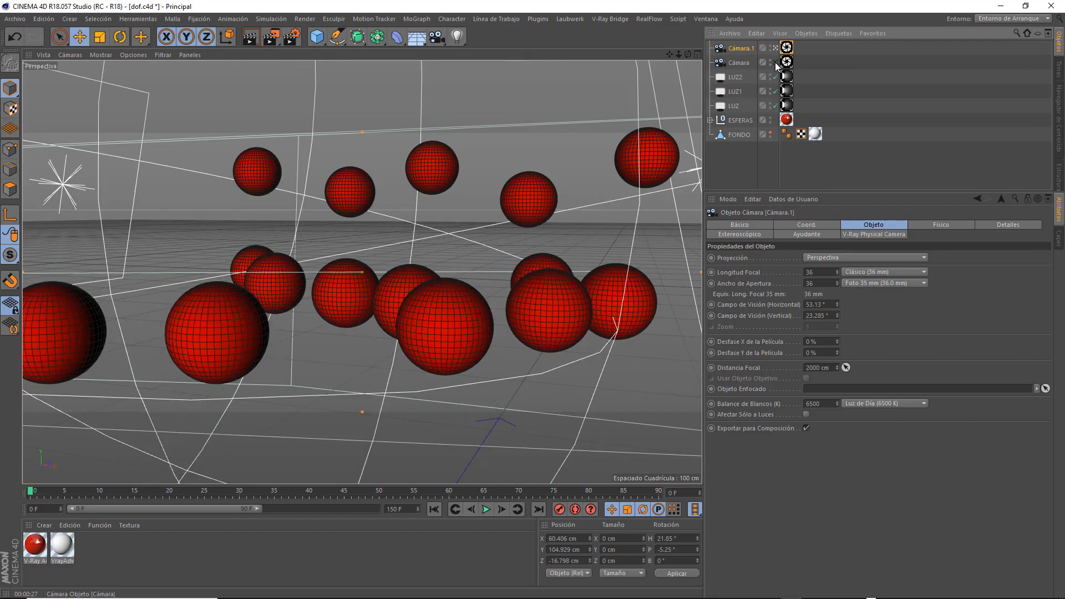
{"action": "left_click", "coordinate": [777, 63]}
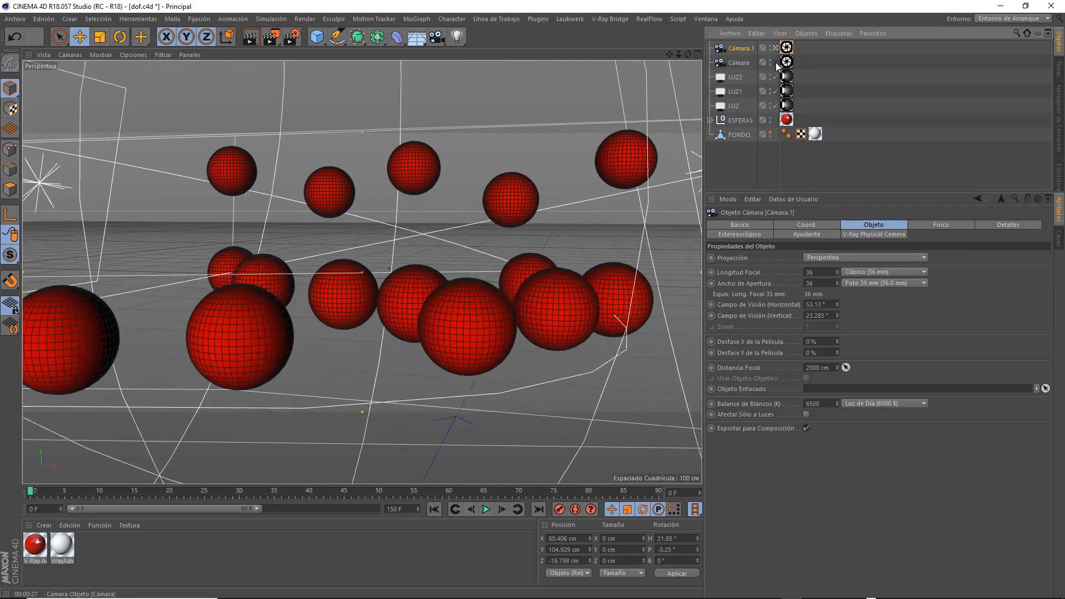
{"action": "left_click", "coordinate": [775, 49]}
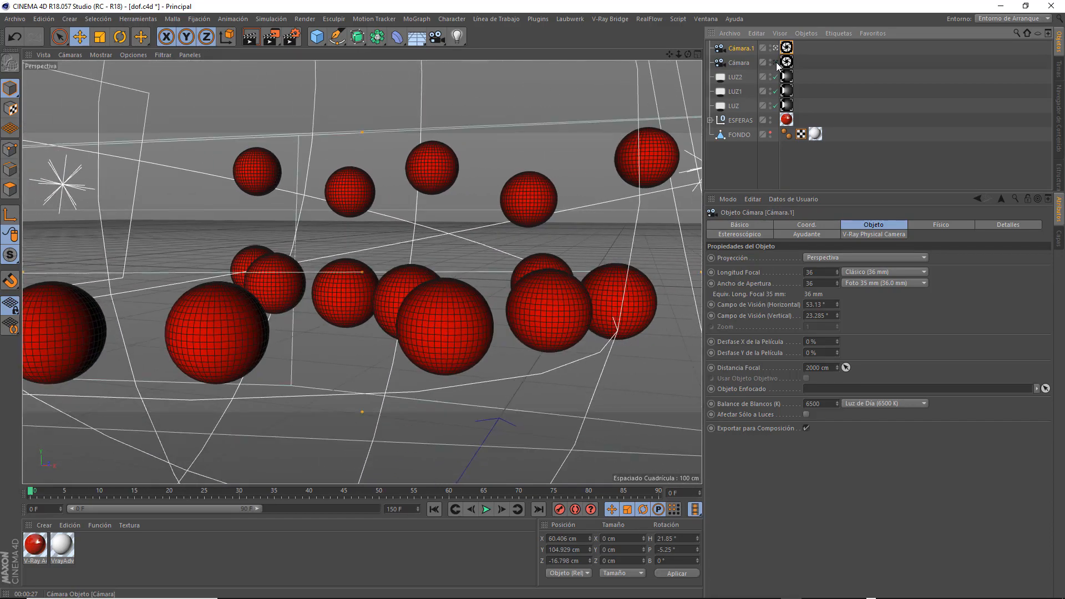
{"action": "left_click", "coordinate": [776, 63]}
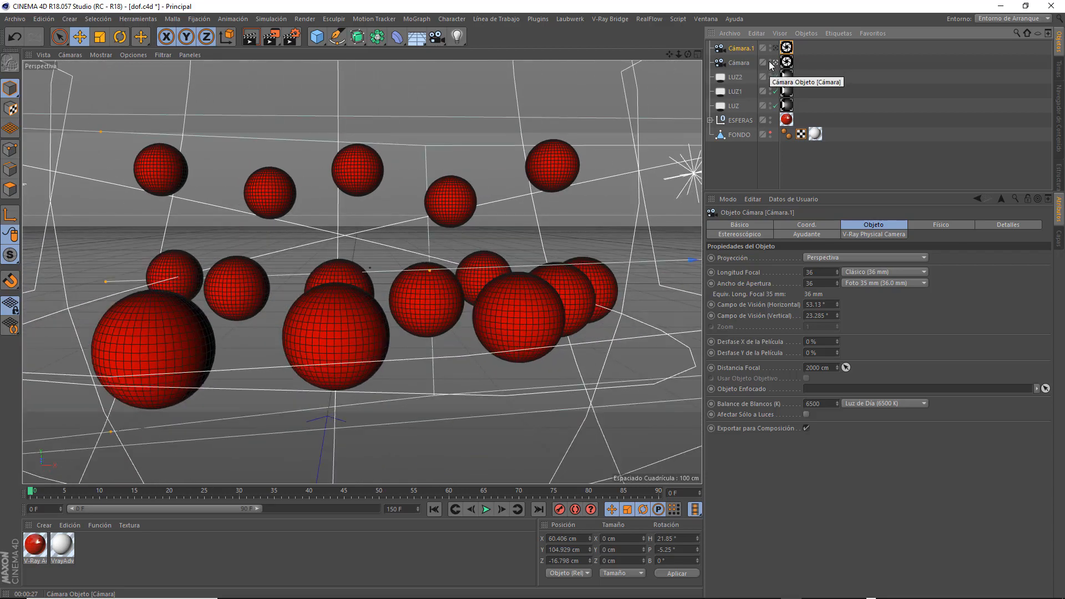
Look through Cámara.1, orbit it to a heading of about -97° and pull it back from the spheres.
{"action": "left_click", "coordinate": [775, 48]}
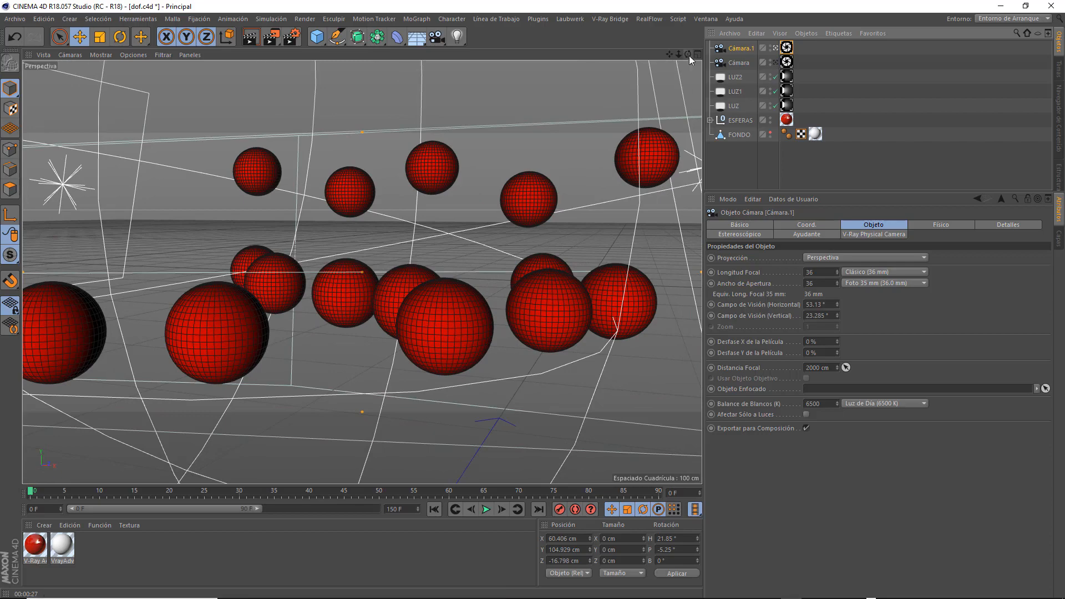
{"action": "left_click_drag", "start_coordinate": [689, 54], "coordinate": [712, 62]}
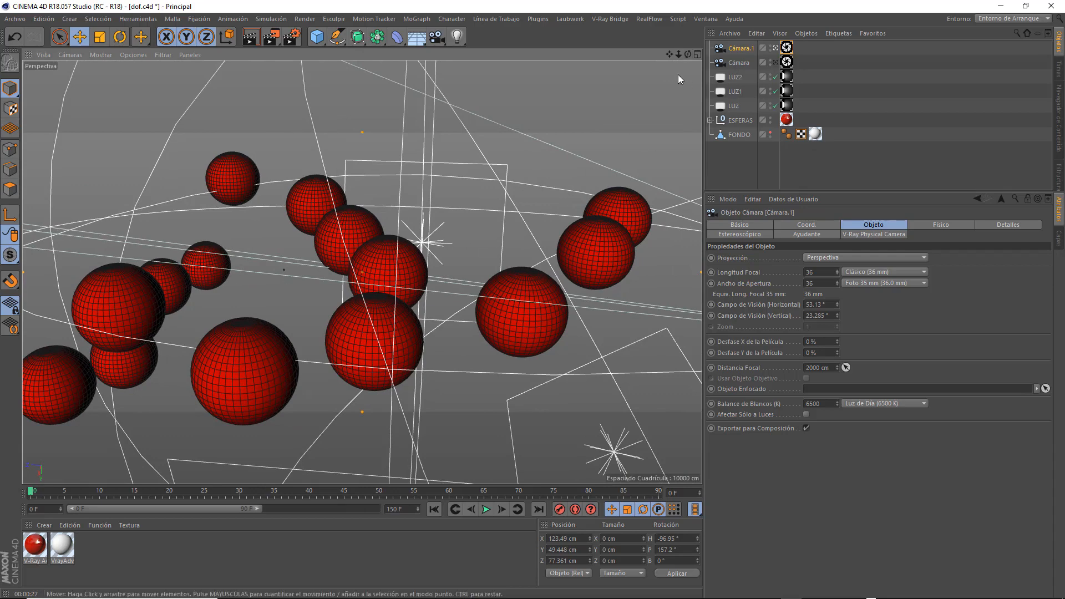
{"action": "left_click_drag", "start_coordinate": [677, 54], "coordinate": [686, 40]}
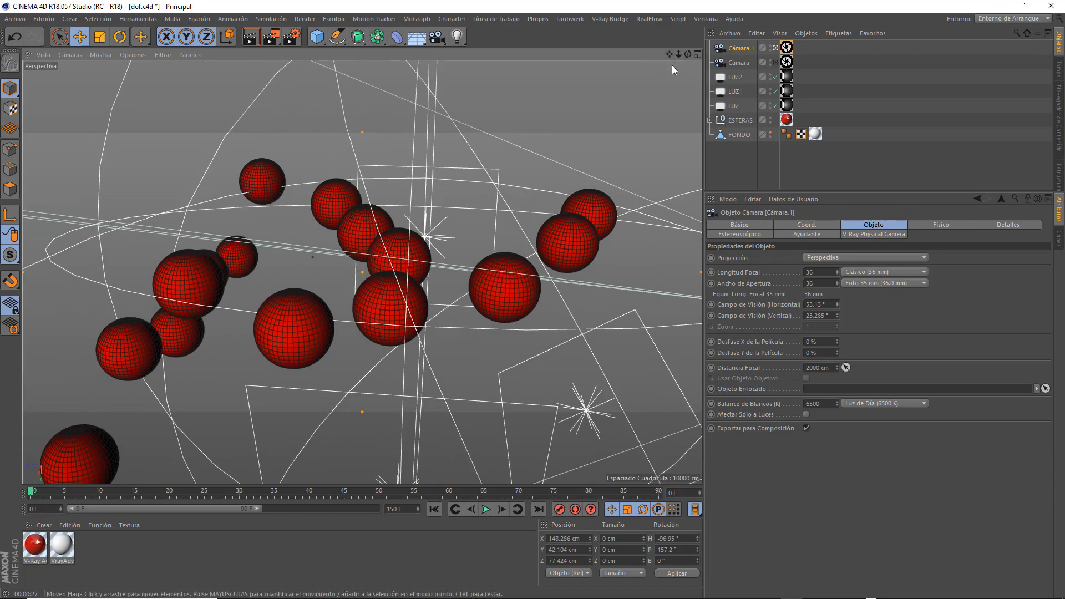
Try a Cinema 4D Protection tag on Cámara.1 and remove the tag.
{"action": "right_click", "coordinate": [736, 49]}
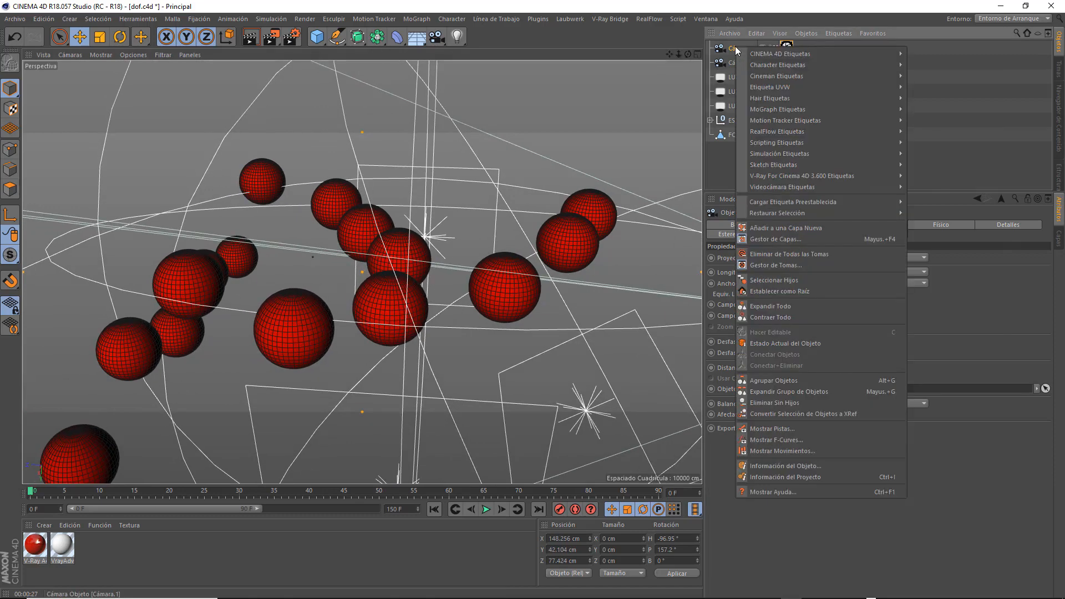
{"action": "mouse_move", "coordinate": [776, 53]}
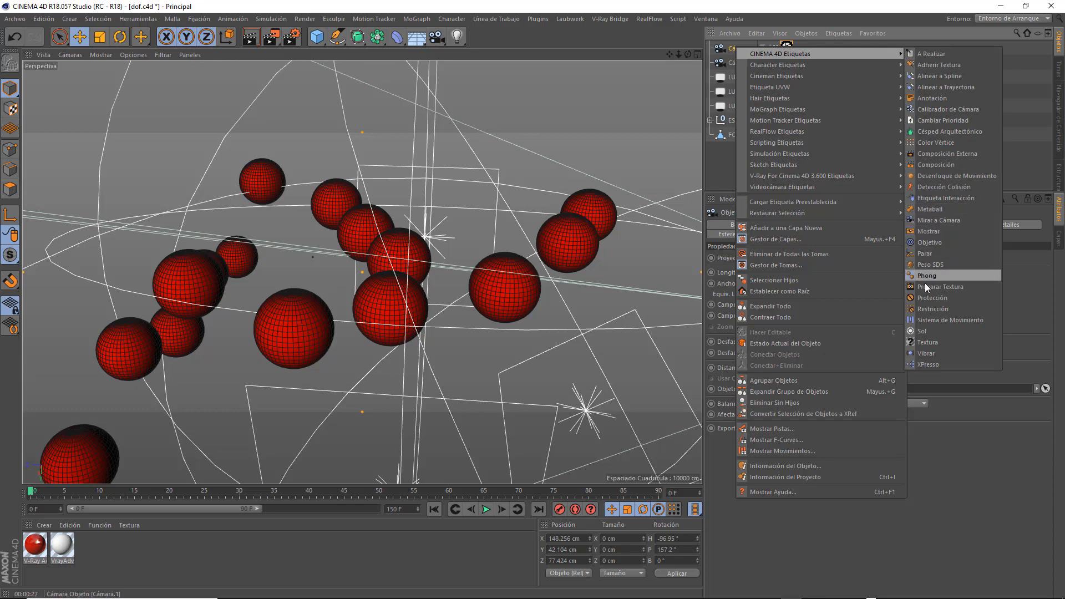
{"action": "left_click", "coordinate": [925, 298]}
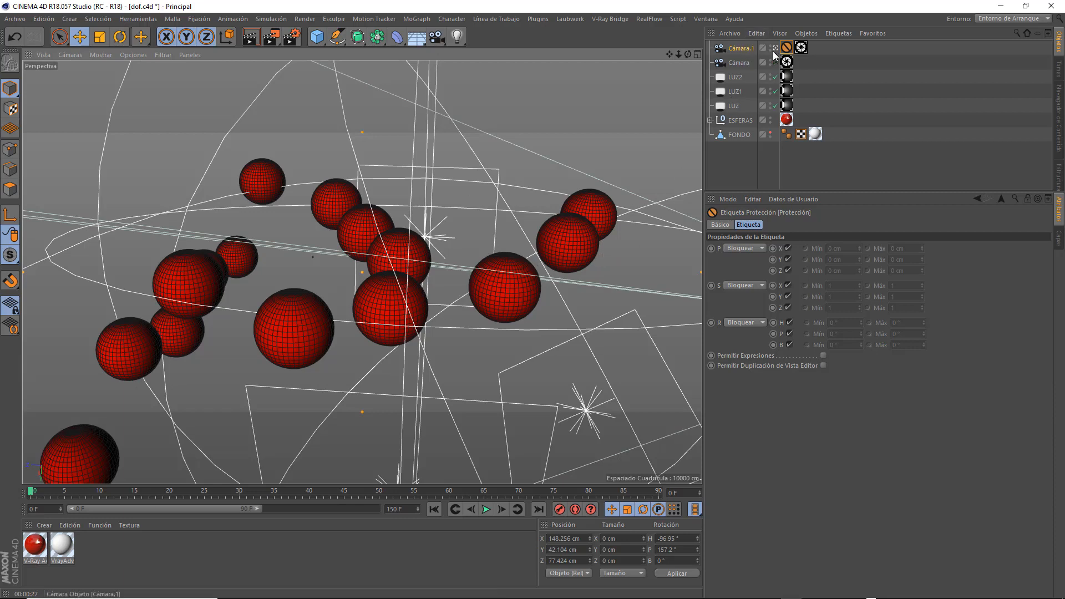
{"action": "key", "text": "Delete"}
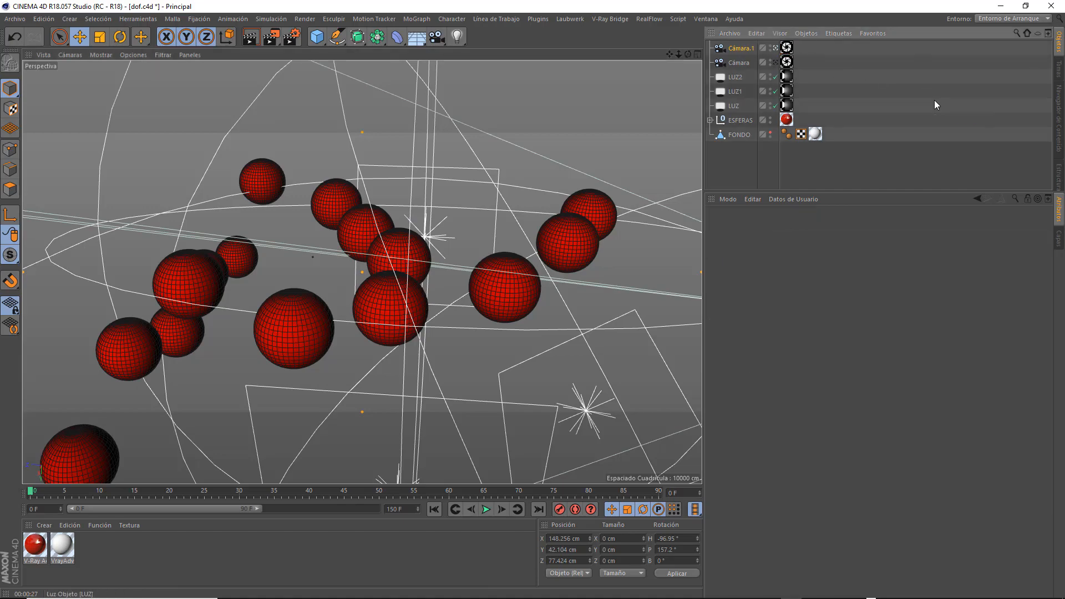
Orbit Cámara.1 slightly to a pitch of about 161° and compare its view with the original camera.
{"action": "mouse_move", "coordinate": [688, 55]}
{"action": "left_mouse_down"}
{"action": "mouse_move", "coordinate": [731, 46]}
{"action": "mouse_move", "coordinate": [644, 50]}
{"action": "mouse_move", "coordinate": [757, 28]}
{"action": "mouse_move", "coordinate": [724, 47]}
{"action": "mouse_move", "coordinate": [686, 48]}
{"action": "left_mouse_up"}
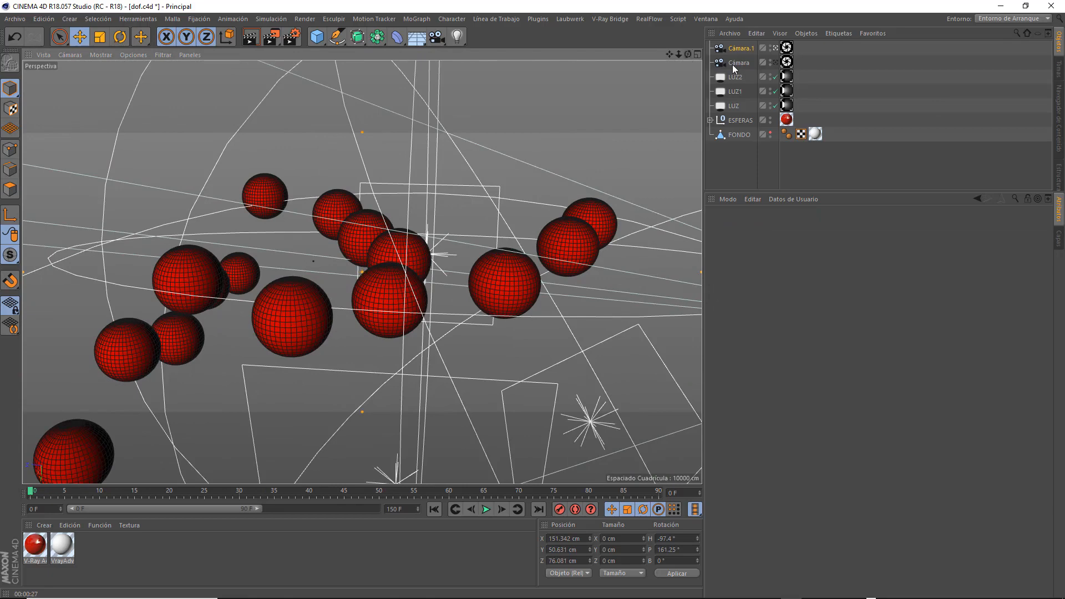
{"action": "left_click", "coordinate": [776, 63]}
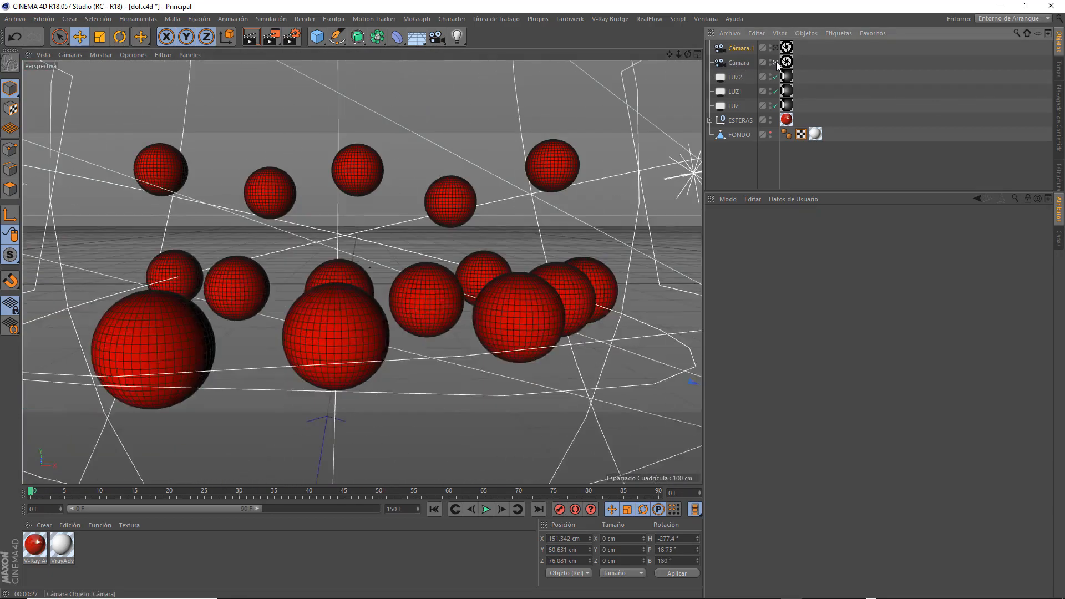
{"action": "left_click", "coordinate": [776, 49]}
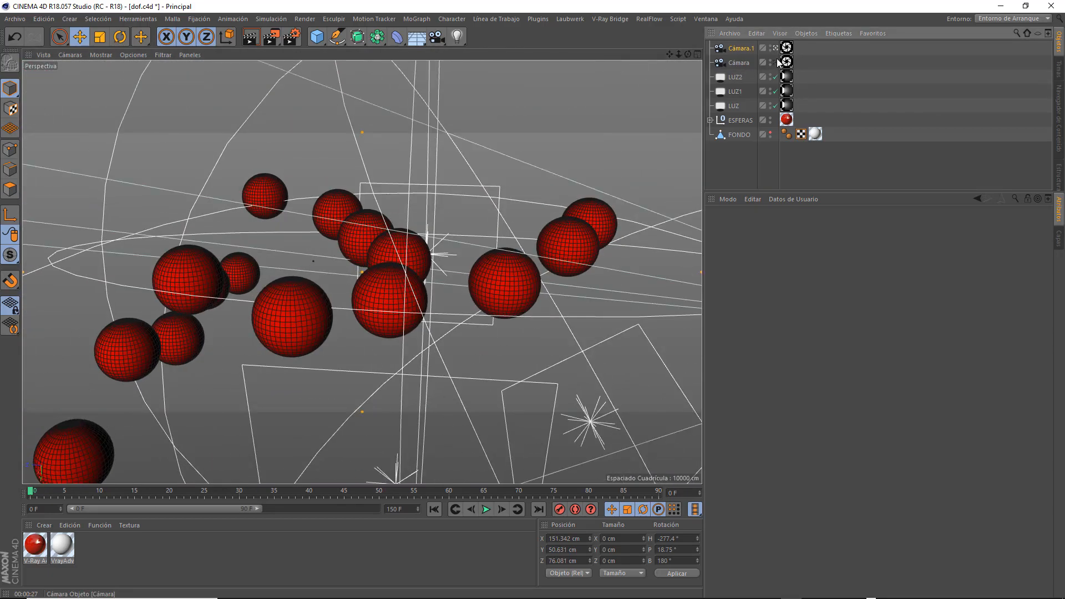
Make the original Cámara the active view and delete its copy, Cámara.1.
{"action": "left_click", "coordinate": [776, 62]}
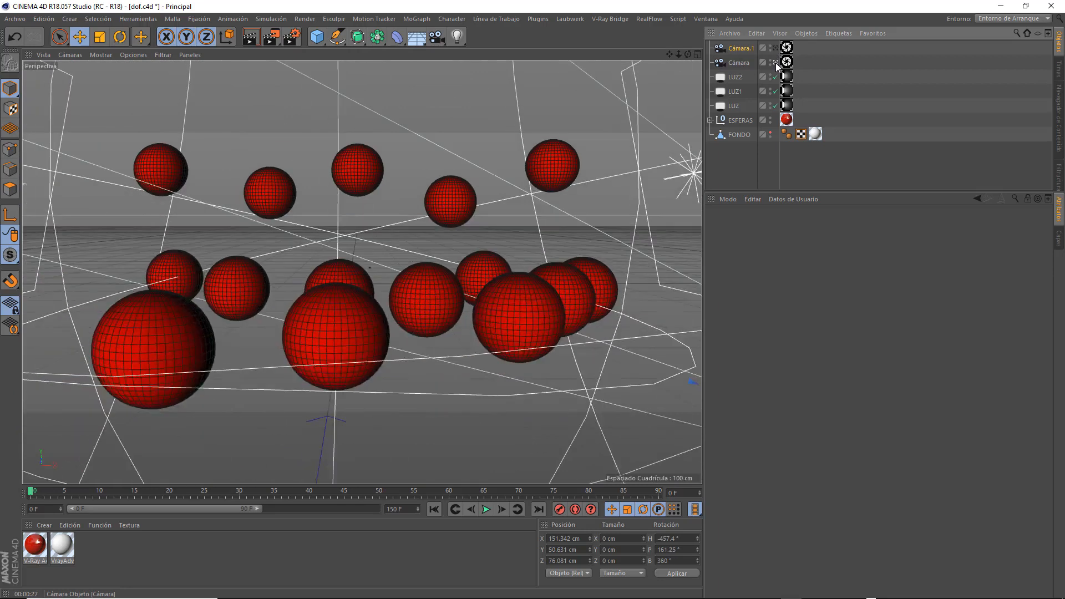
{"action": "left_click", "coordinate": [747, 49]}
{"action": "key", "text": "Delete"}
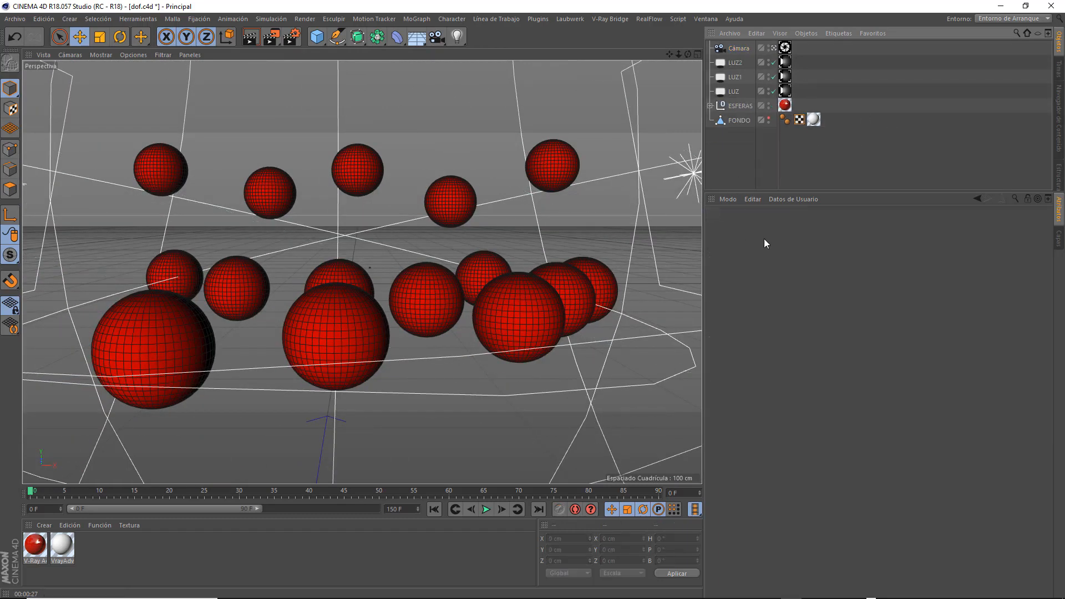
Review the remaining camera's object properties and its V-Ray Physical Camera lens parameters, and test-render the view.
{"action": "left_click", "coordinate": [739, 48]}
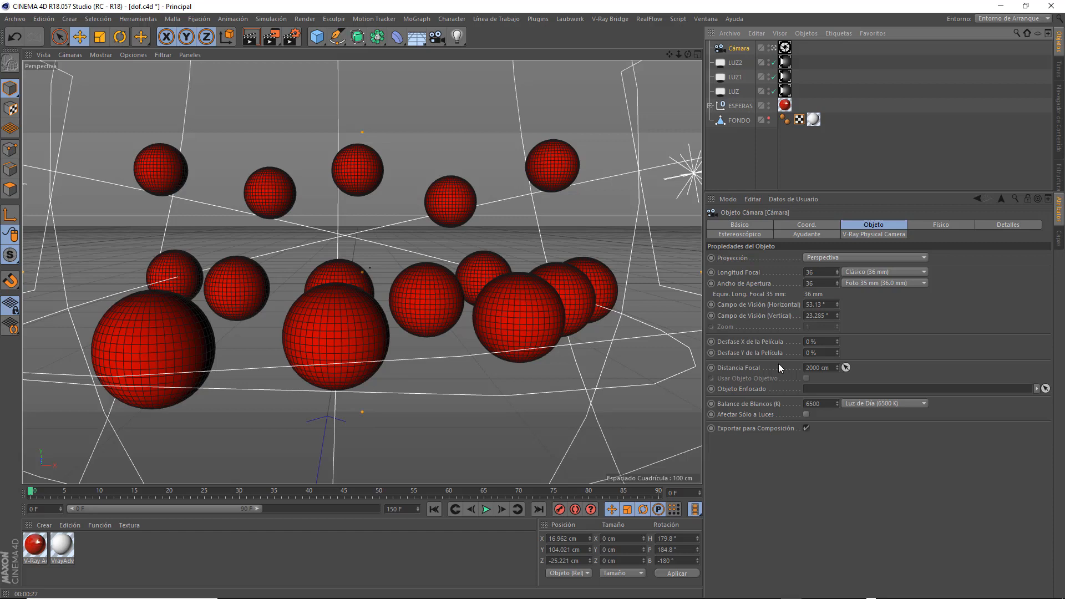
{"action": "left_click", "coordinate": [785, 49]}
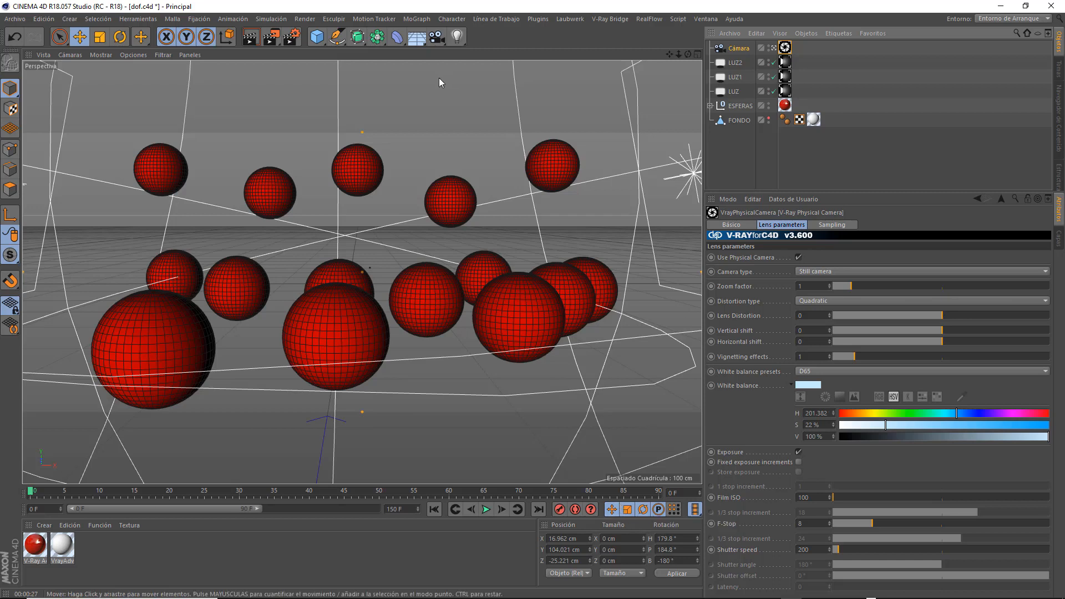
{"action": "left_click", "coordinate": [250, 38]}
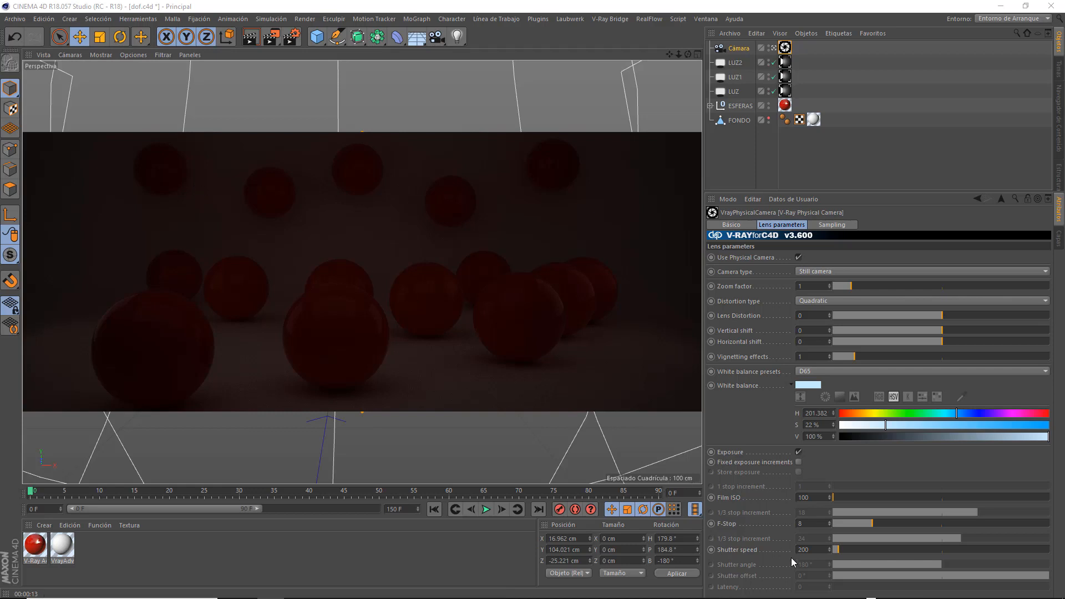
Set the physical camera's film ISO to 300, F-Stop to 4 and shutter speed to 100, and test-render the view.
{"action": "left_click", "coordinate": [820, 498]}
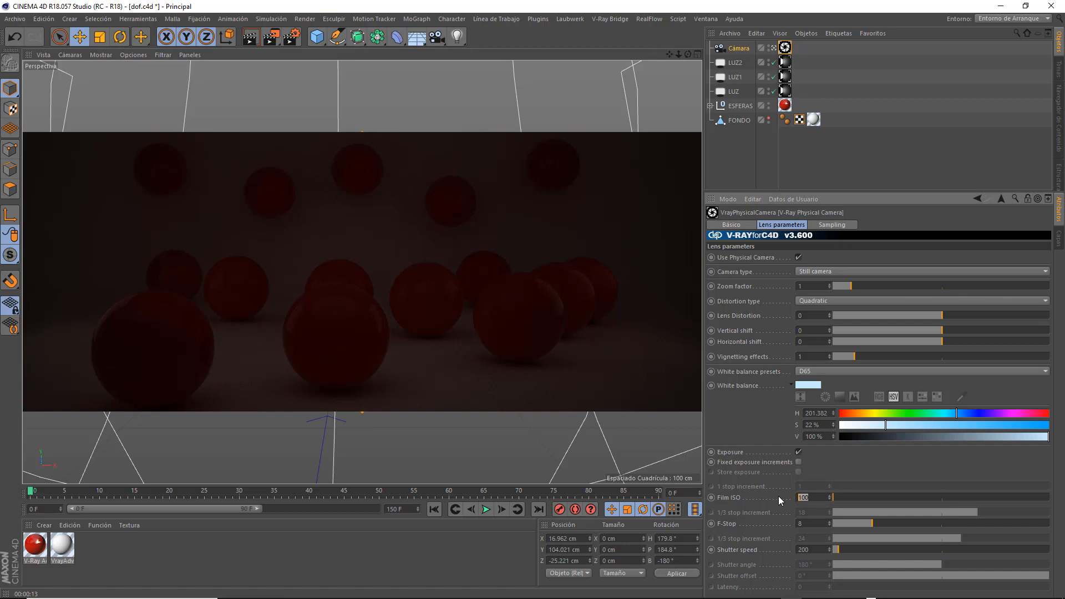
{"action": "type", "text": "300"}
{"action": "left_click", "coordinate": [813, 523]}
{"action": "type", "text": "4"}
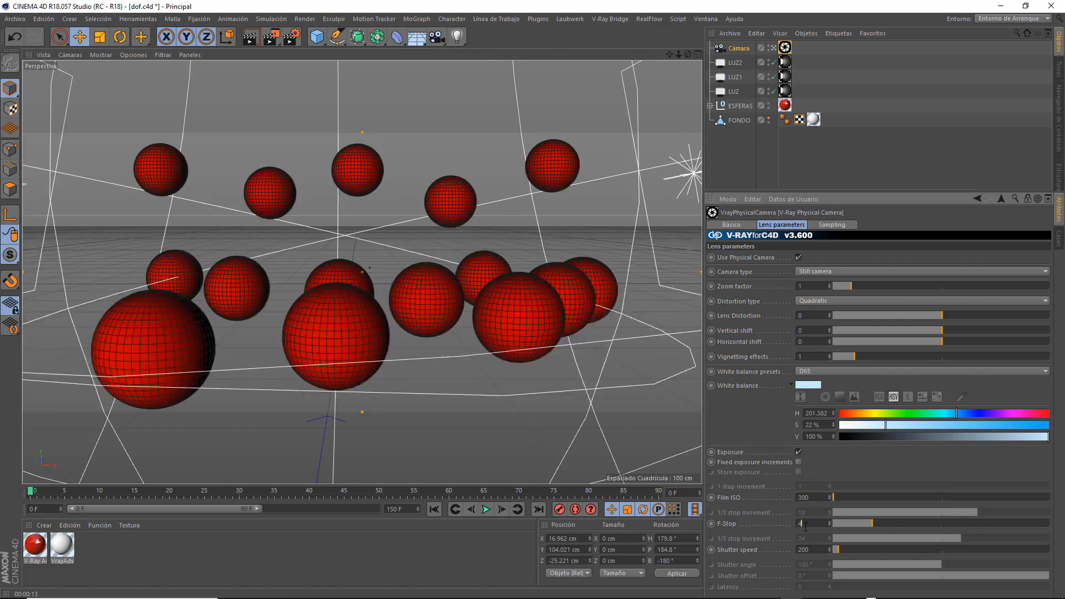
{"action": "left_click", "coordinate": [813, 549]}
{"action": "type", "text": "100"}
{"action": "key", "text": "Return"}
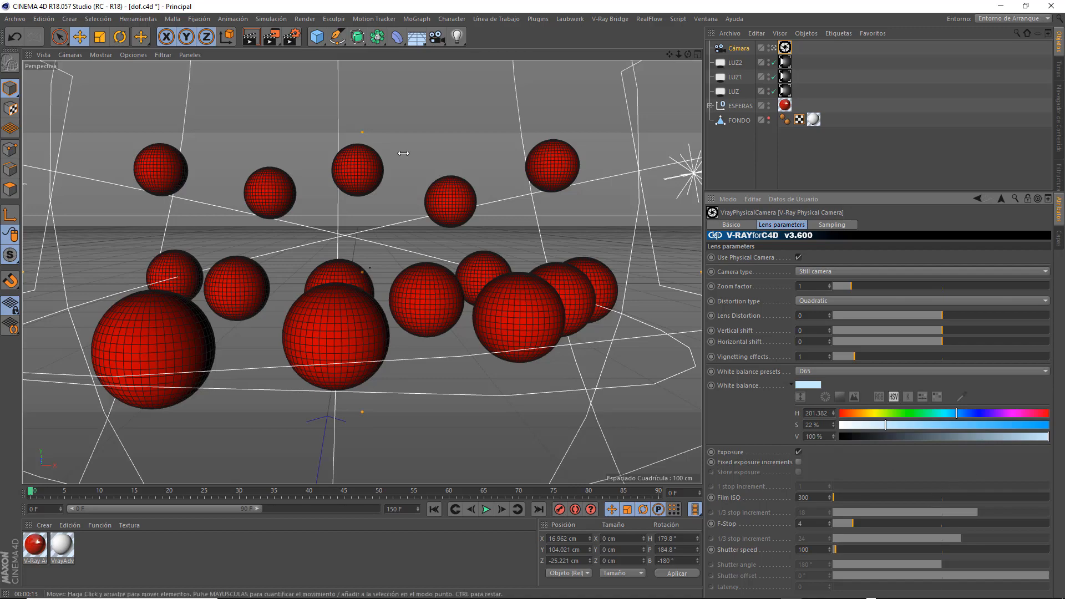
{"action": "left_click", "coordinate": [250, 36]}
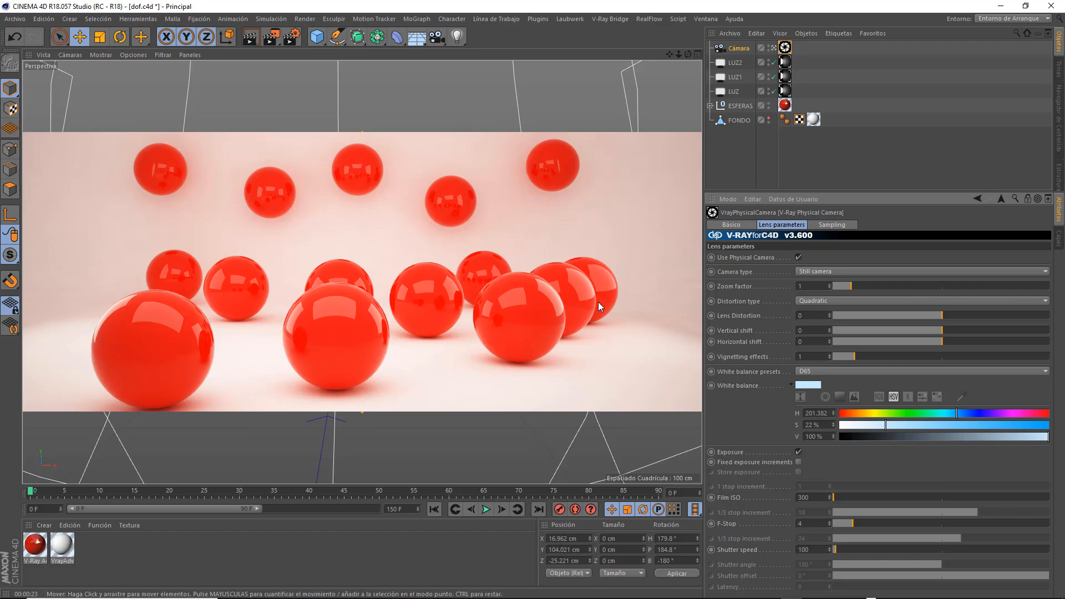
Raise the film ISO to 500 and render the view again to compare the exposure.
{"action": "left_click", "coordinate": [814, 496]}
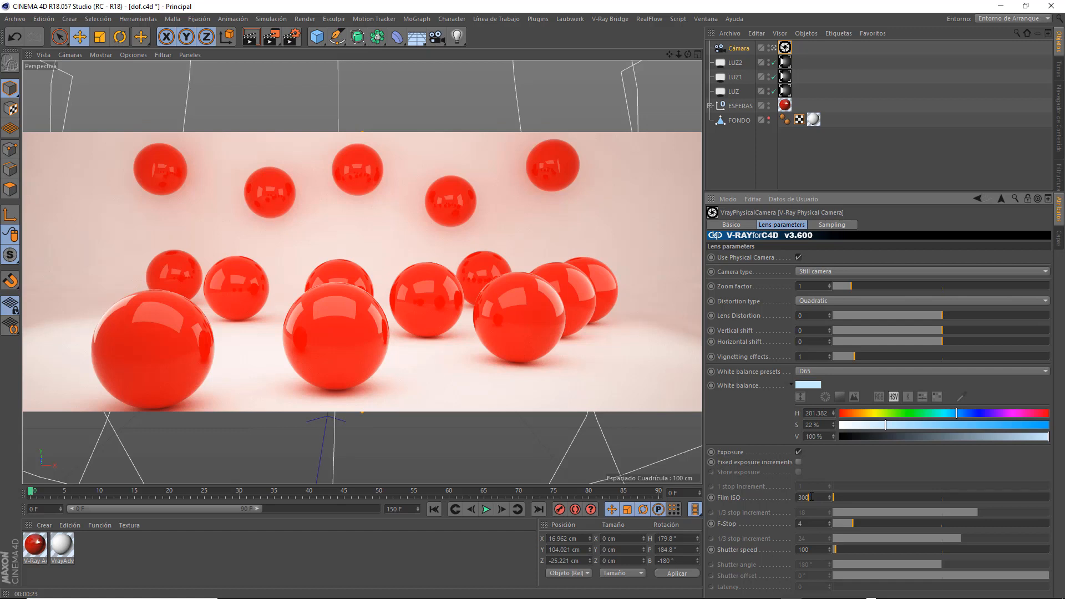
{"action": "left_click_drag", "start_coordinate": [809, 497], "coordinate": [787, 497]}
{"action": "type", "text": "500"}
{"action": "key", "text": "Return"}
{"action": "left_click", "coordinate": [252, 39]}
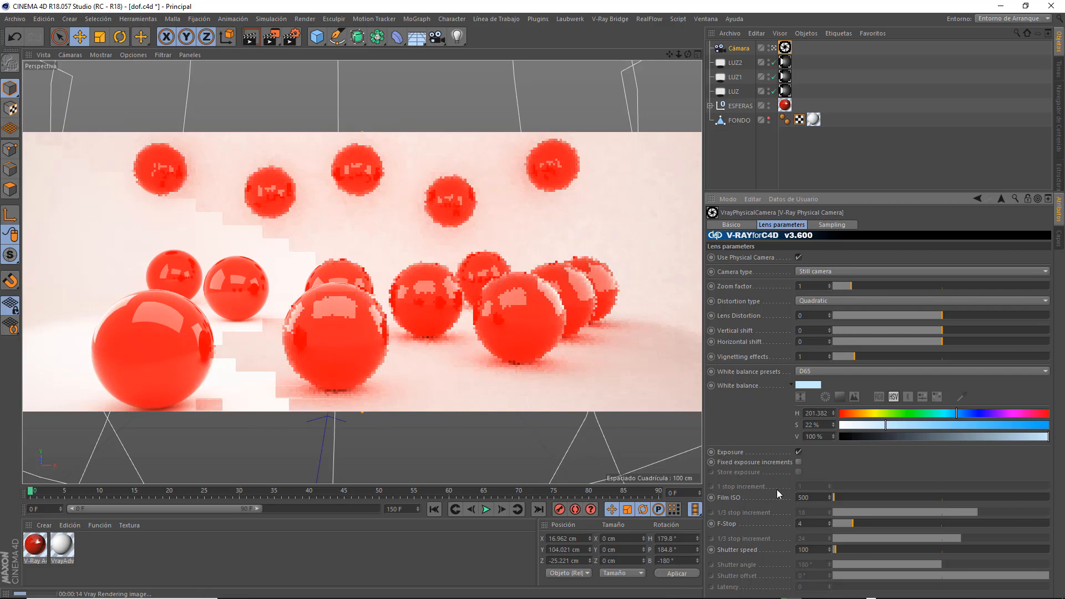
Lower the film ISO to 50 and re-render the view for another exposure comparison.
{"action": "double_click", "coordinate": [815, 498]}
{"action": "key", "text": "BackSpace"}
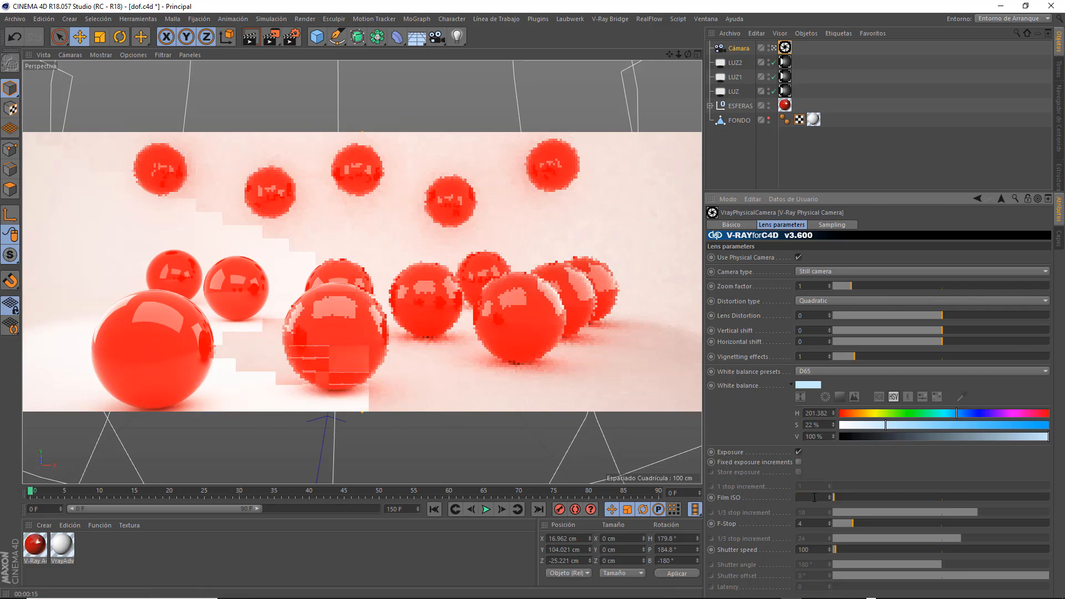
{"action": "type", "text": "50"}
{"action": "key", "text": "Return"}
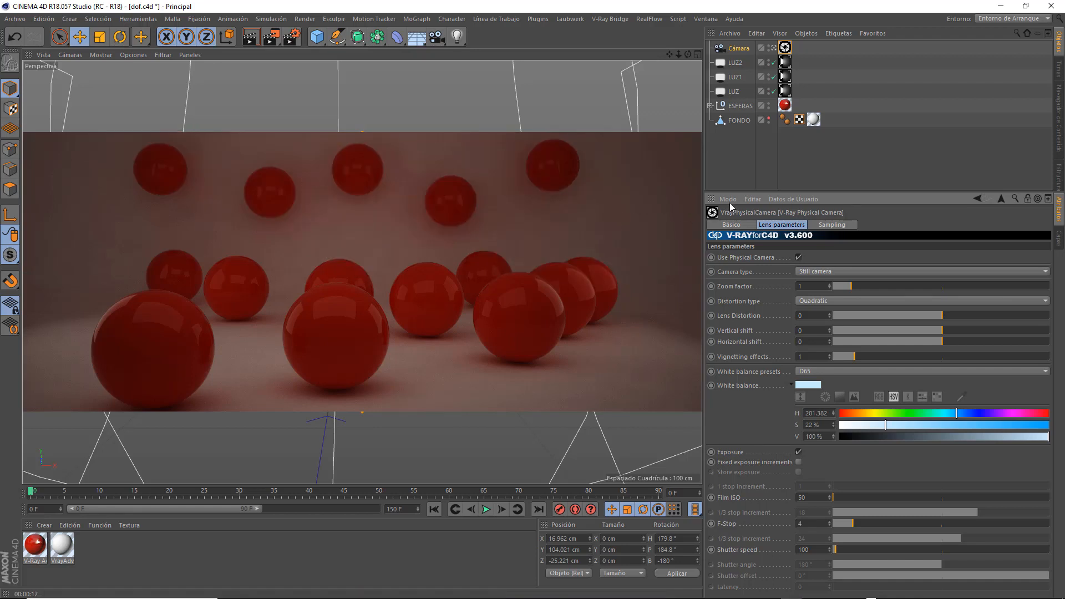
Return the film ISO to 300 and point out the film ISO and F-Stop values.
{"action": "double_click", "coordinate": [816, 496]}
{"action": "type", "text": "300"}
{"action": "key", "text": "Return"}
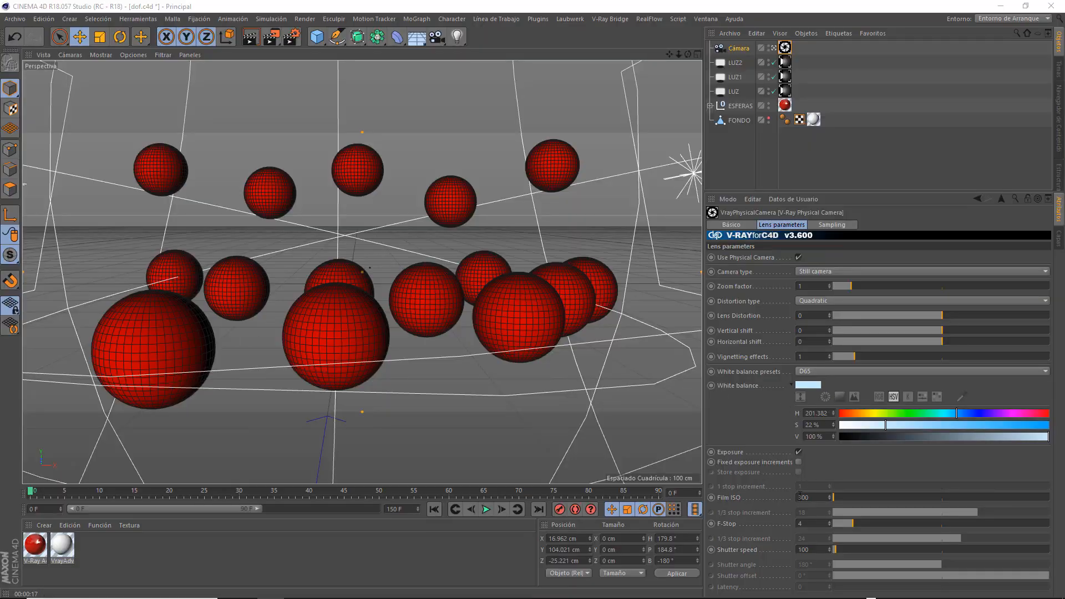
{"action": "left_click_drag", "start_coordinate": [820, 498], "coordinate": [783, 500]}
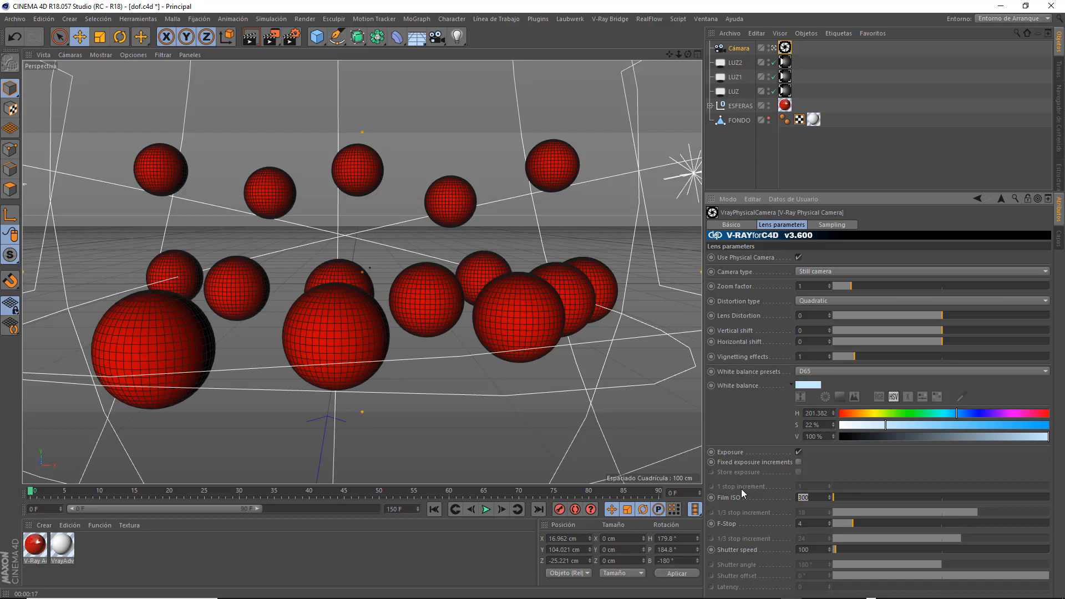
{"action": "left_click", "coordinate": [802, 524]}
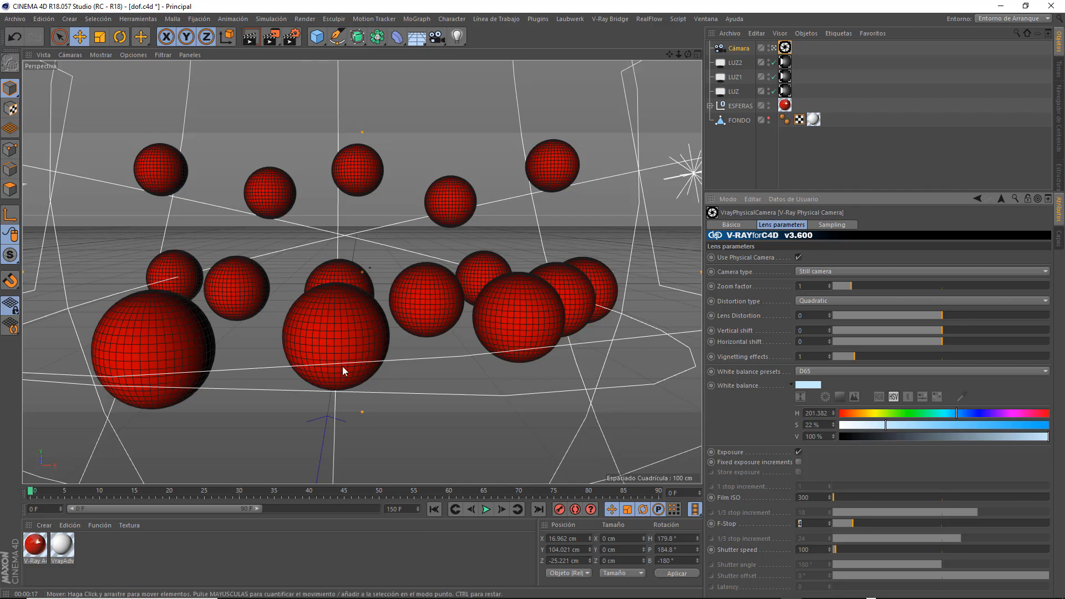
Enable depth of field in the physical camera's sampling settings and return to the lens parameters.
{"action": "left_click", "coordinate": [833, 225]}
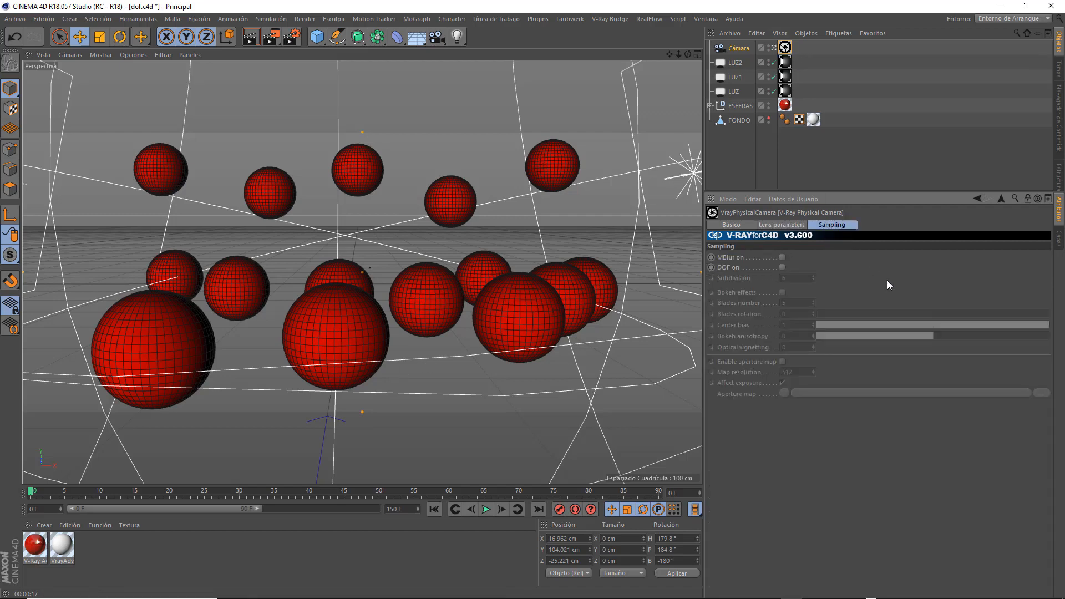
{"action": "left_click", "coordinate": [782, 268]}
{"action": "left_click", "coordinate": [733, 224]}
{"action": "left_click", "coordinate": [781, 224]}
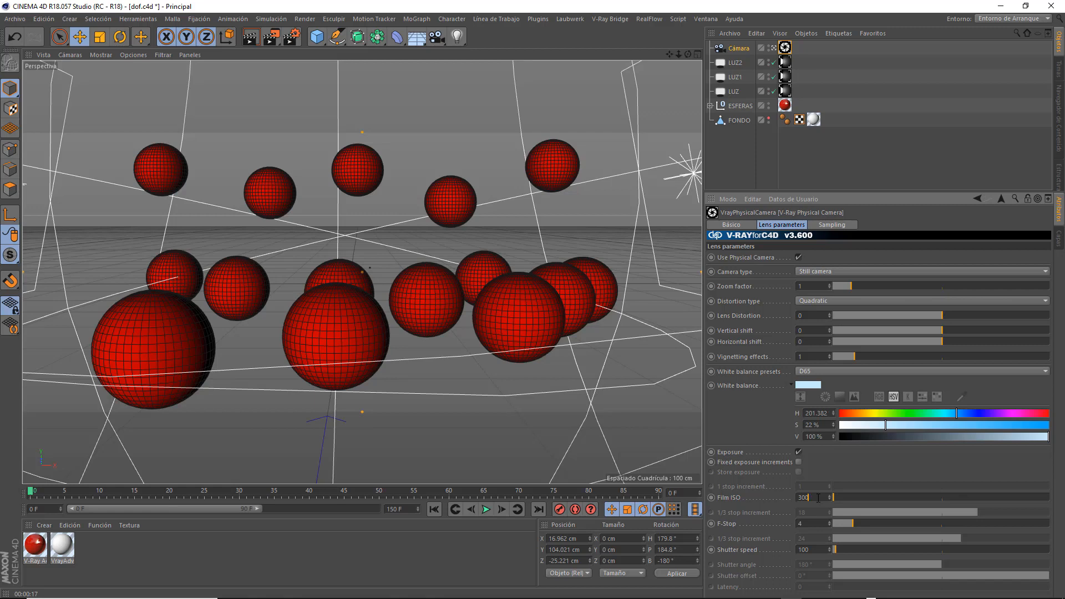
Set the film ISO to 100, F-Stop to 1 and shutter speed to 350, test-render the view and stop the render.
{"action": "key", "text": "Return"}
{"action": "type", "text": "100"}
{"action": "left_click", "coordinate": [815, 524]}
{"action": "type", "text": "4"}
{"action": "key", "text": "Return"}
{"action": "type", "text": "1"}
{"action": "left_click_drag", "start_coordinate": [812, 522], "coordinate": [787, 524]}
{"action": "left_click", "coordinate": [813, 497]}
{"action": "left_click", "coordinate": [814, 549]}
{"action": "type", "text": "350"}
{"action": "key", "text": "Return"}
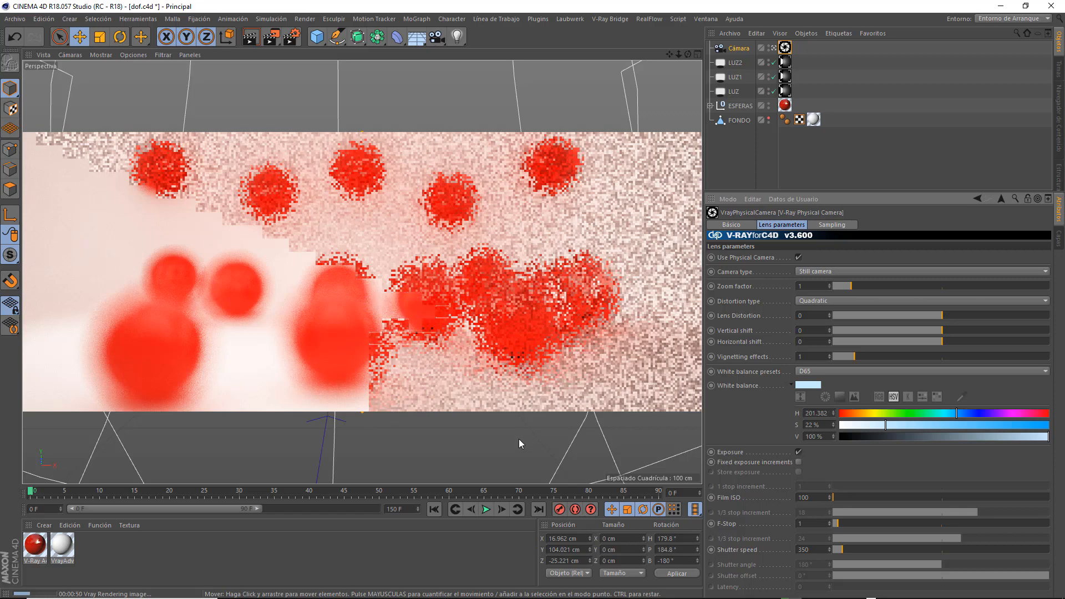
{"action": "left_click", "coordinate": [481, 453]}
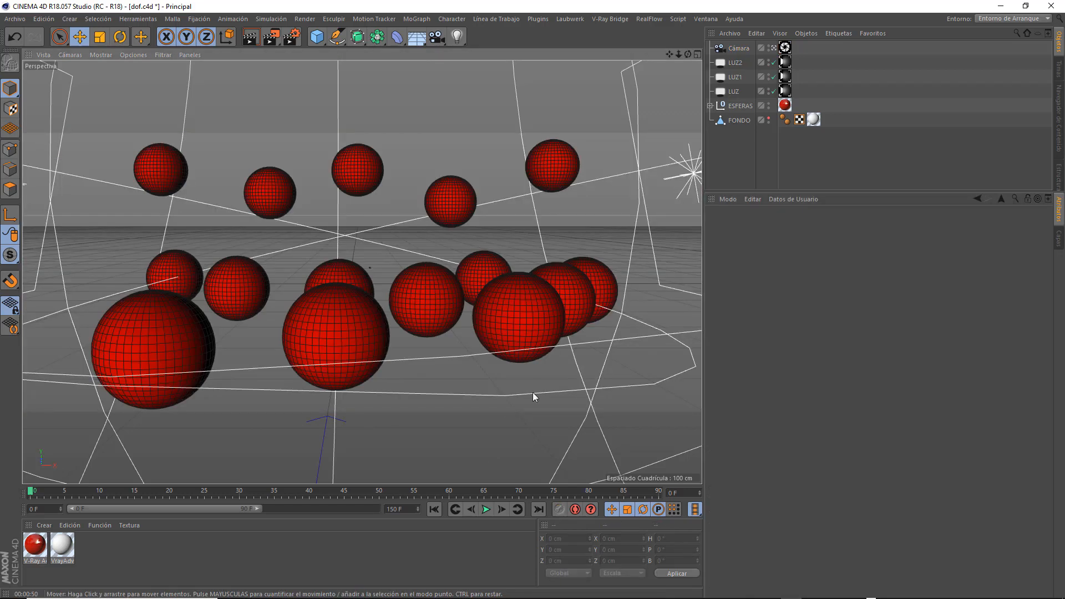
Select the camera, show its object properties and fit its whole view cone in a maximized top view.
{"action": "left_click", "coordinate": [740, 50]}
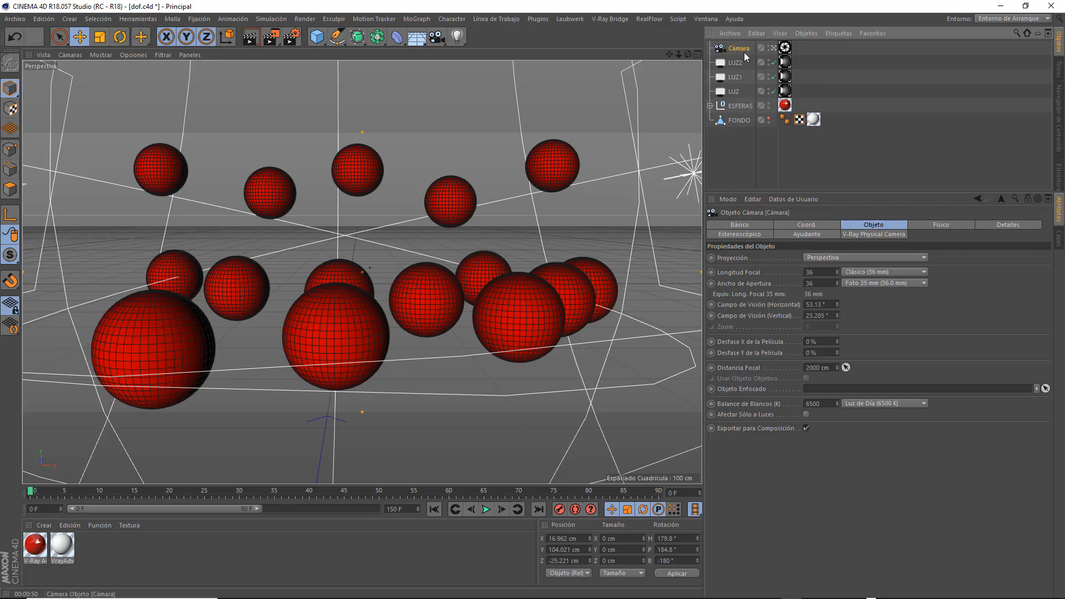
{"action": "left_click", "coordinate": [785, 48]}
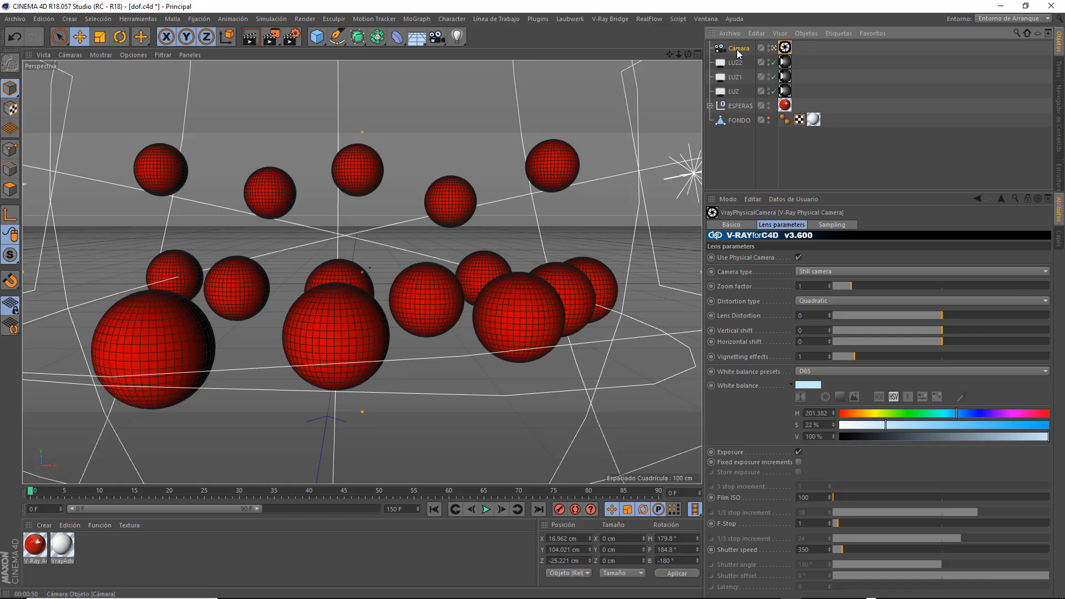
{"action": "left_click", "coordinate": [736, 49]}
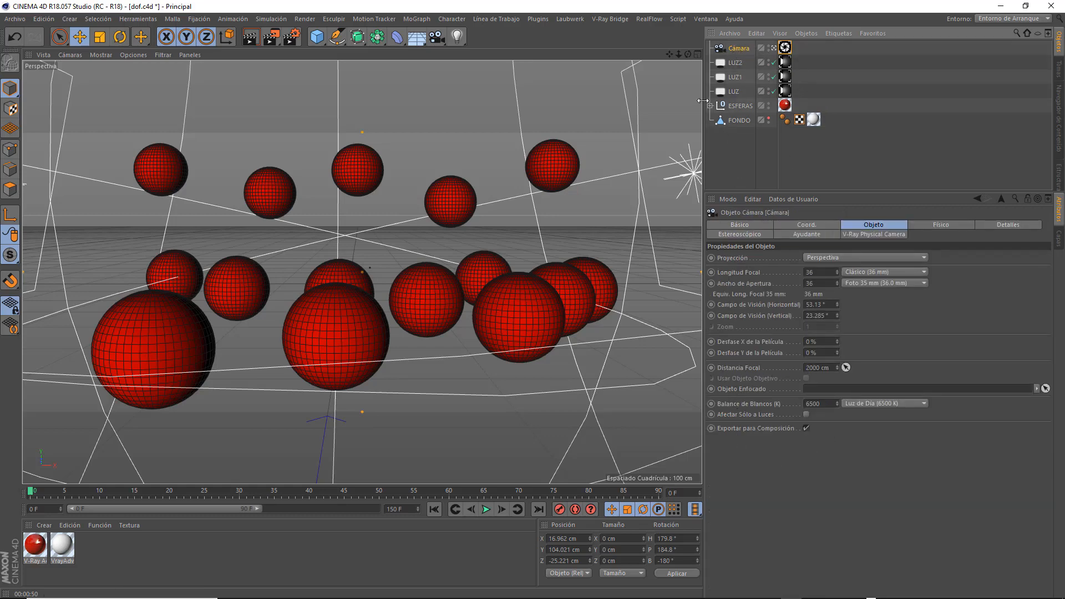
{"action": "left_click", "coordinate": [695, 55]}
{"action": "key", "text": "o"}
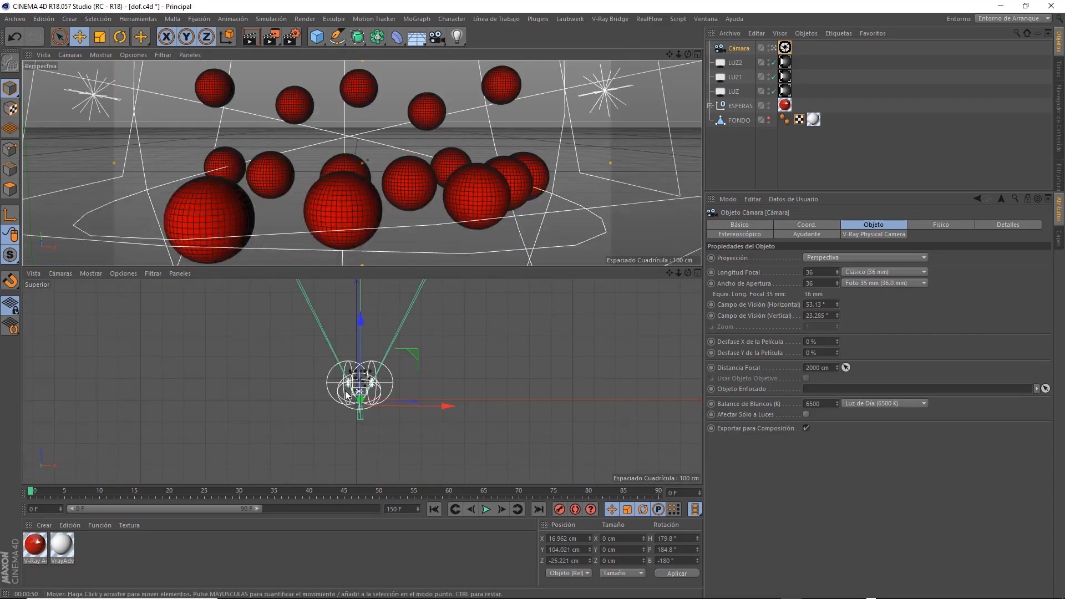
{"action": "left_click", "coordinate": [697, 273]}
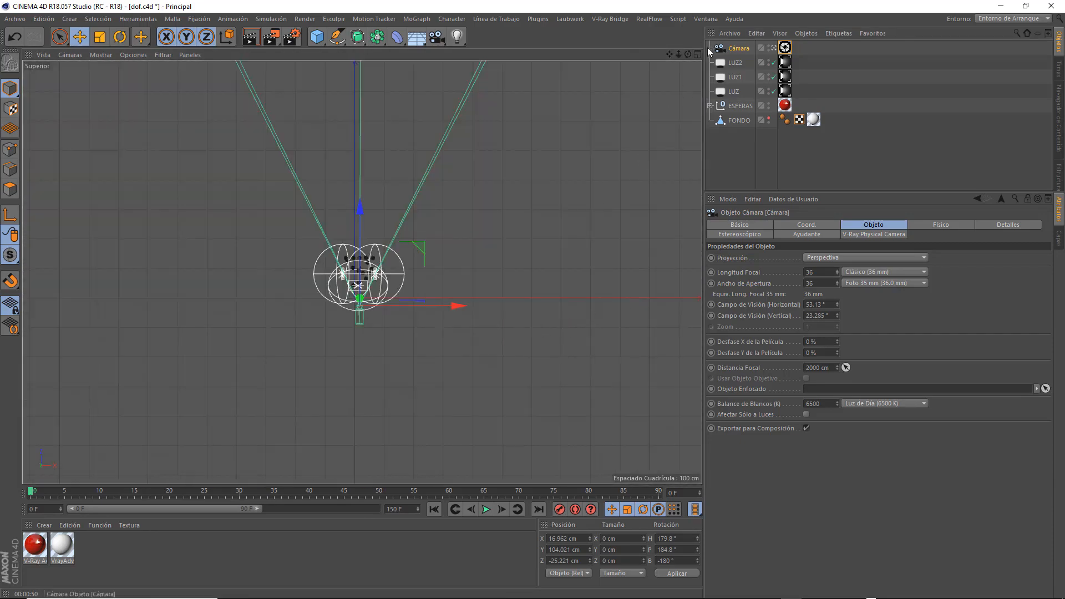
{"action": "left_click_drag", "start_coordinate": [678, 53], "coordinate": [674, 121]}
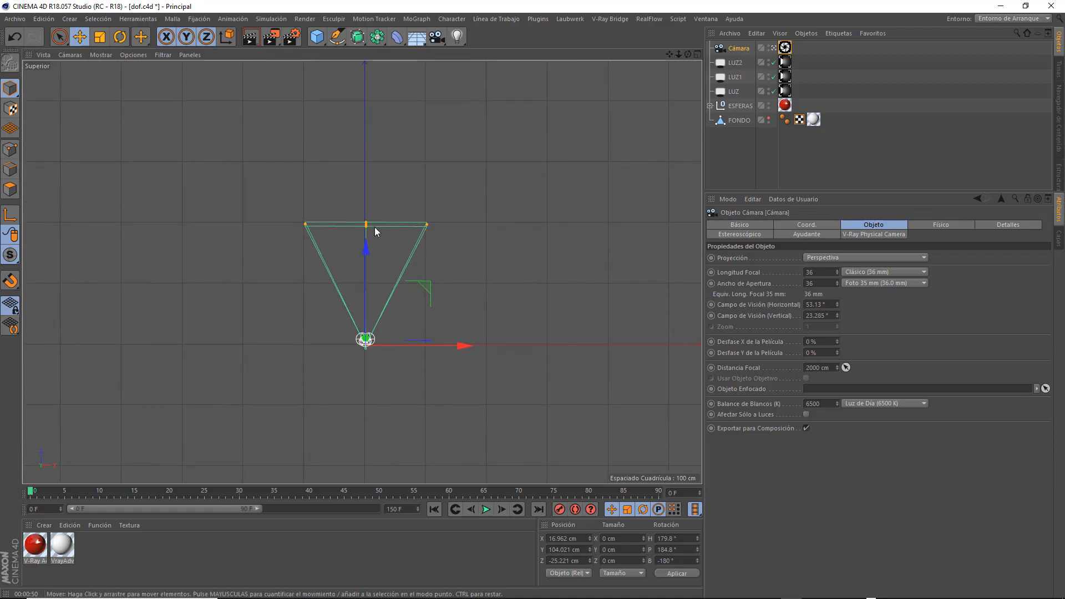
Pull the camera's focus plane in close to the front spheres, to a focal distance of about 68 cm.
{"action": "left_click", "coordinate": [741, 368]}
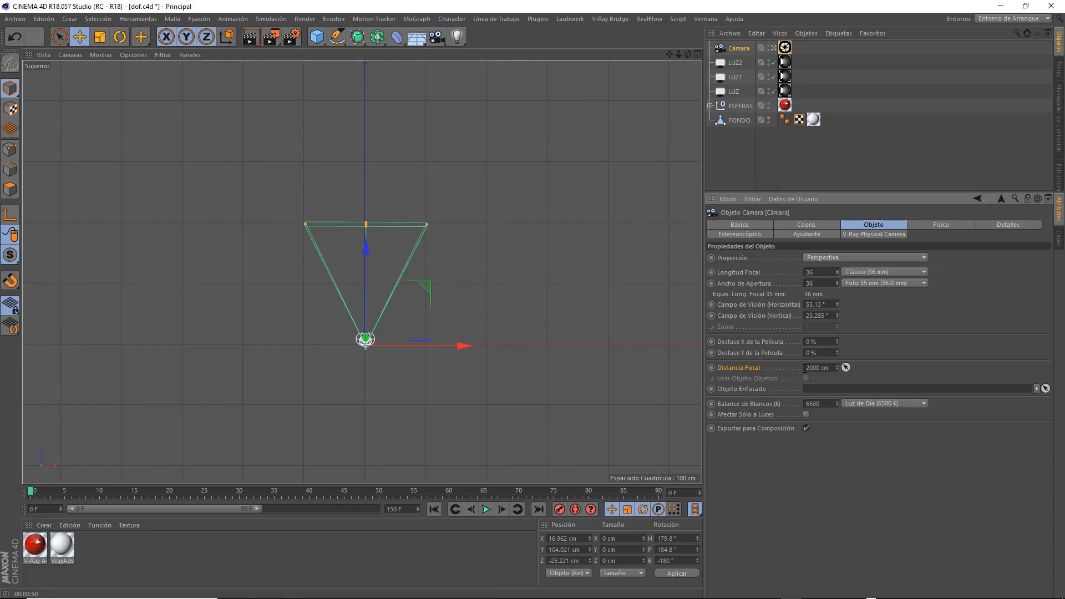
{"action": "left_click", "coordinate": [817, 368]}
{"action": "scroll", "coordinate": [371, 249], "scroll_direction": "up", "scroll_amount": 5}
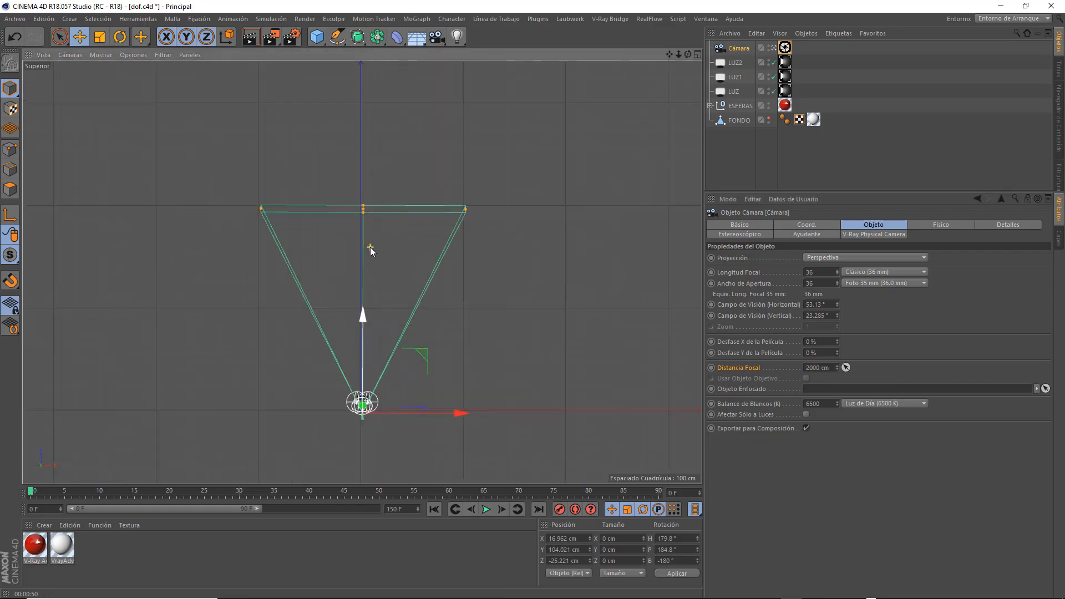
{"action": "left_click_drag", "start_coordinate": [356, 171], "coordinate": [388, 387]}
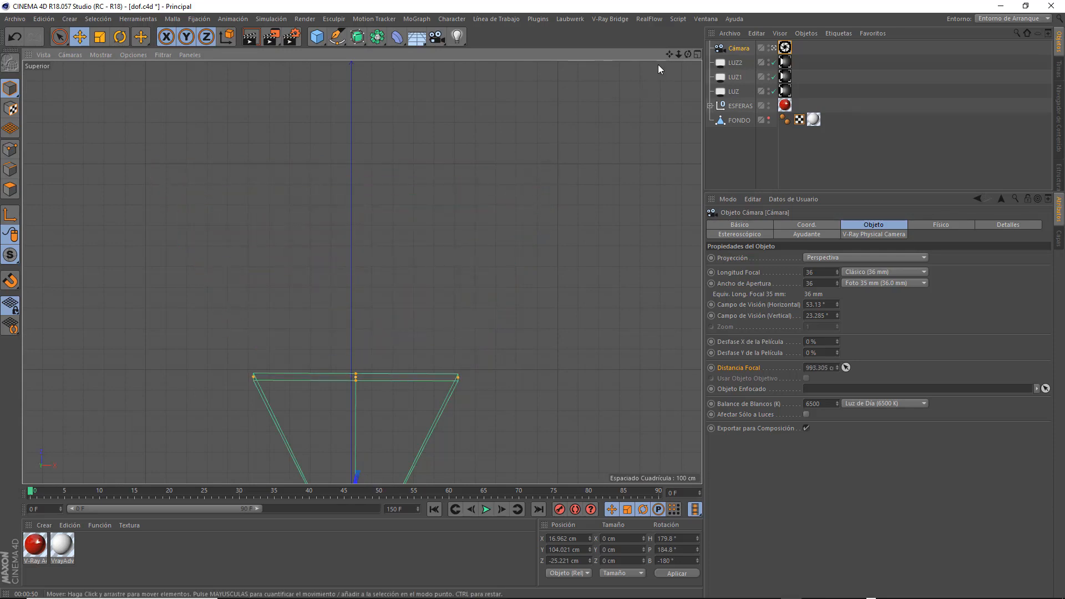
{"action": "middle_click_drag", "start_coordinate": [511, 388], "coordinate": [543, 170], "text": "alt"}
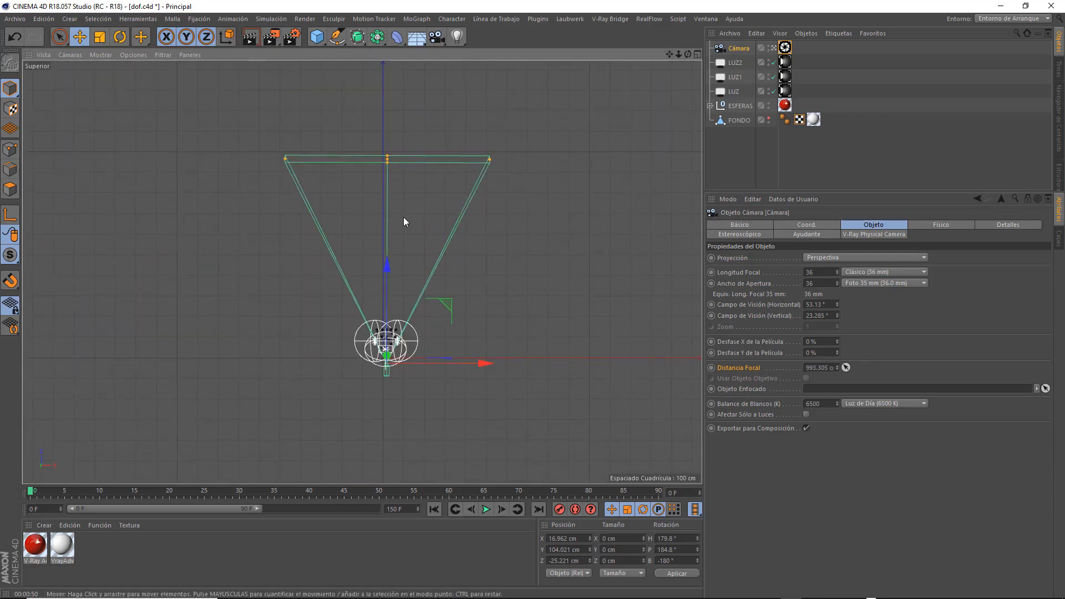
{"action": "scroll", "coordinate": [404, 222], "scroll_direction": "up", "scroll_amount": 2}
{"action": "left_click_drag", "start_coordinate": [381, 136], "coordinate": [389, 428]}
{"action": "scroll", "coordinate": [388, 429], "scroll_direction": "up", "scroll_amount": 5}
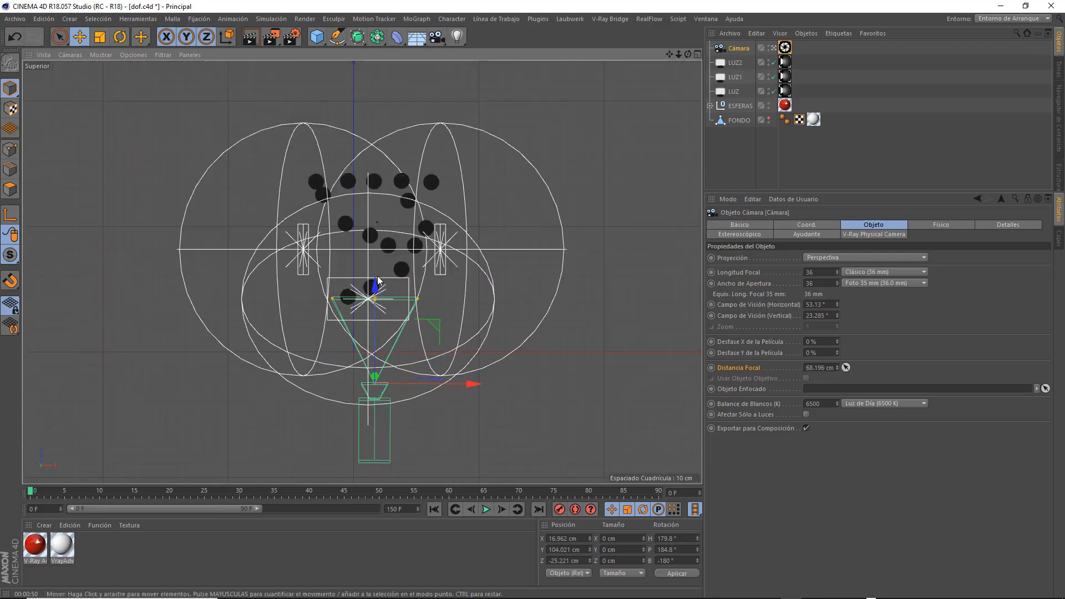
Move the focus plane onto the middle front sphere and set the focal distance to exactly 78 cm.
{"action": "scroll", "coordinate": [390, 332], "scroll_direction": "up", "scroll_amount": 4}
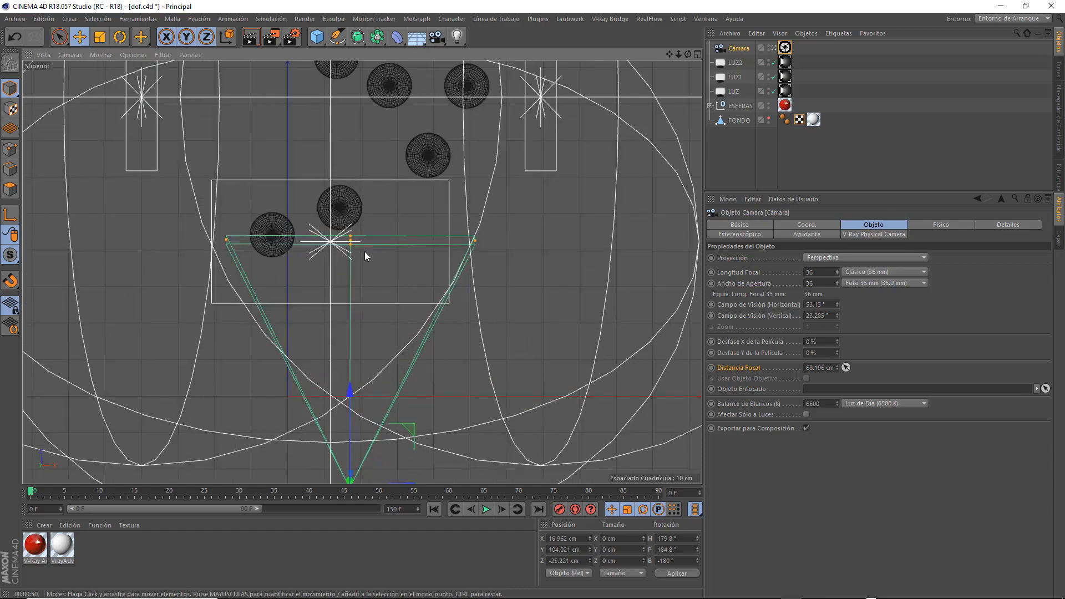
{"action": "left_click_drag", "start_coordinate": [350, 239], "coordinate": [354, 208]}
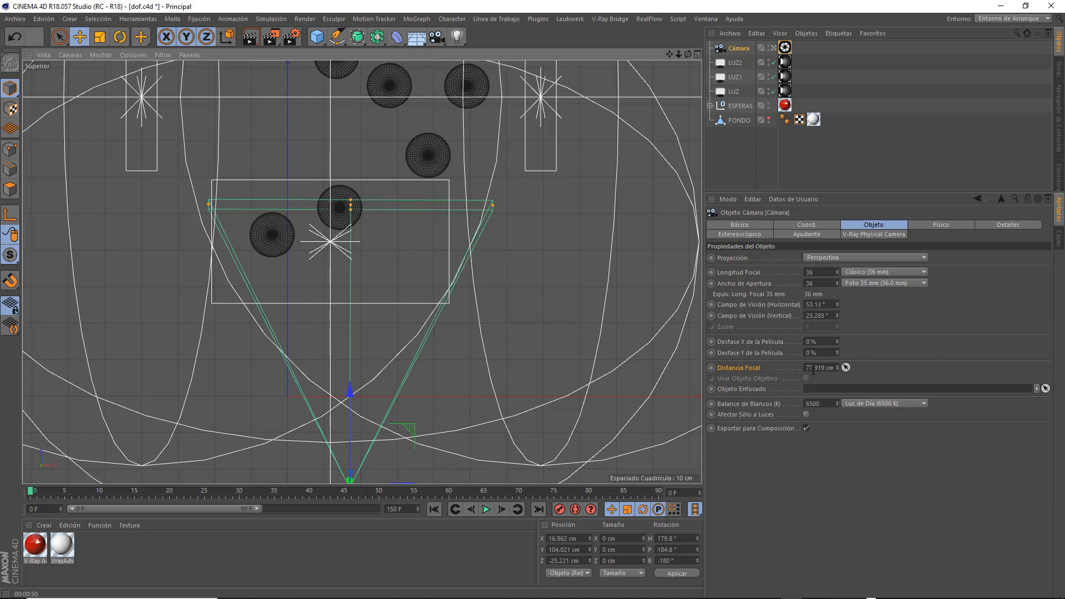
{"action": "double_click", "coordinate": [807, 369]}
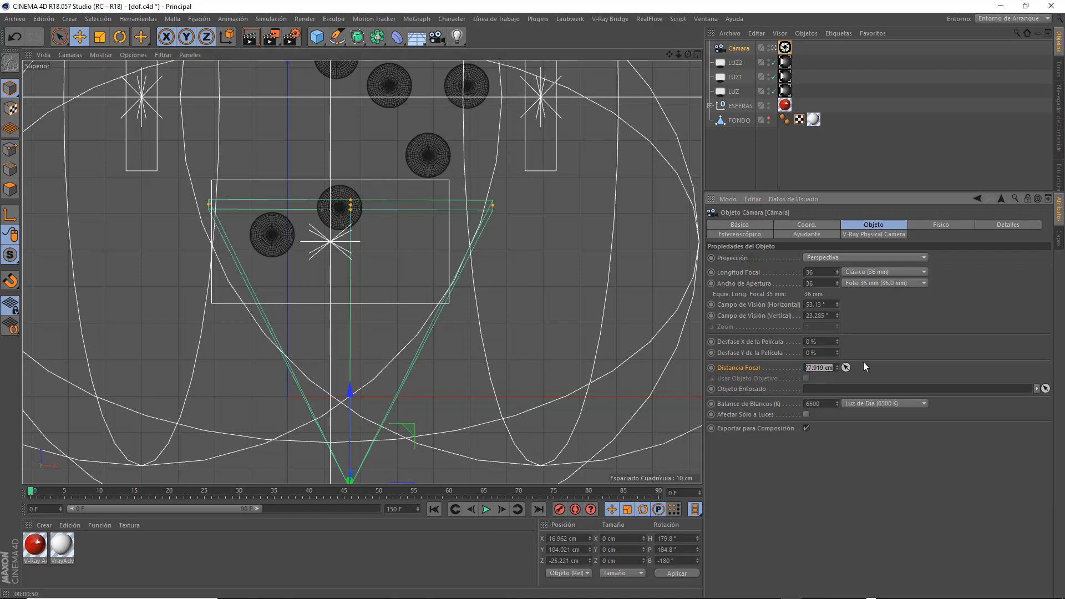
{"action": "type", "text": "78"}
{"action": "key", "text": "Return"}
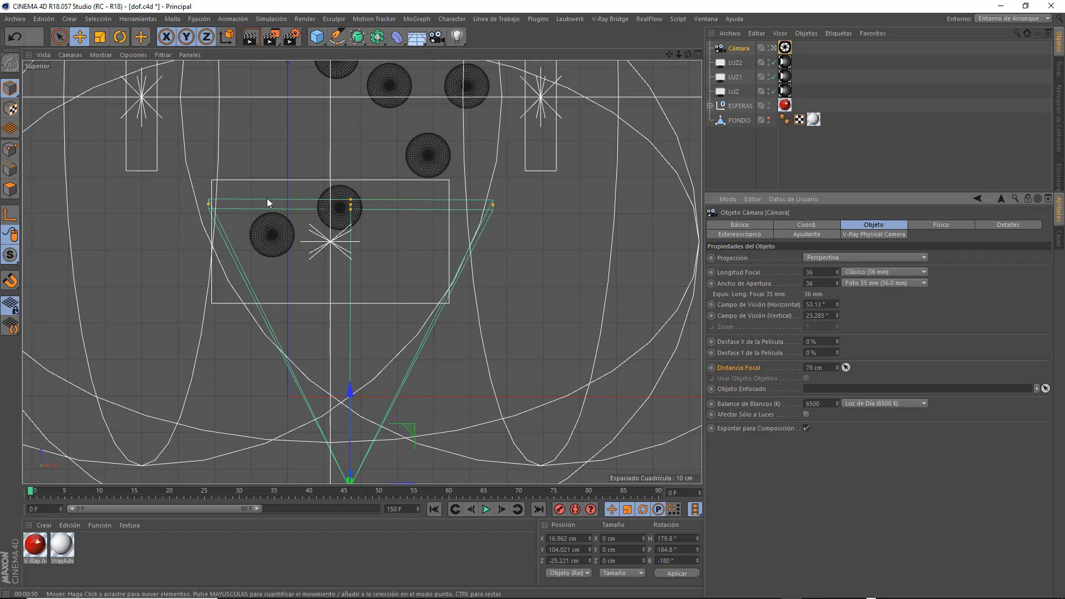
Switch back to the maximized perspective view, test-render it and clear the render by deselecting the camera.
{"action": "left_click", "coordinate": [697, 54]}
{"action": "left_click", "coordinate": [698, 54]}
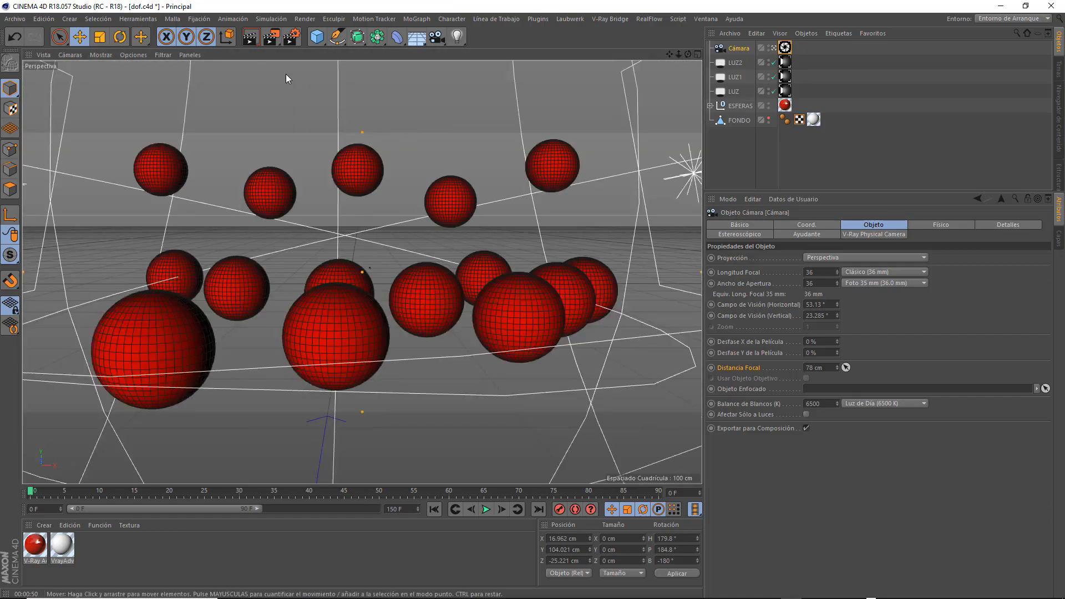
{"action": "left_click", "coordinate": [250, 37]}
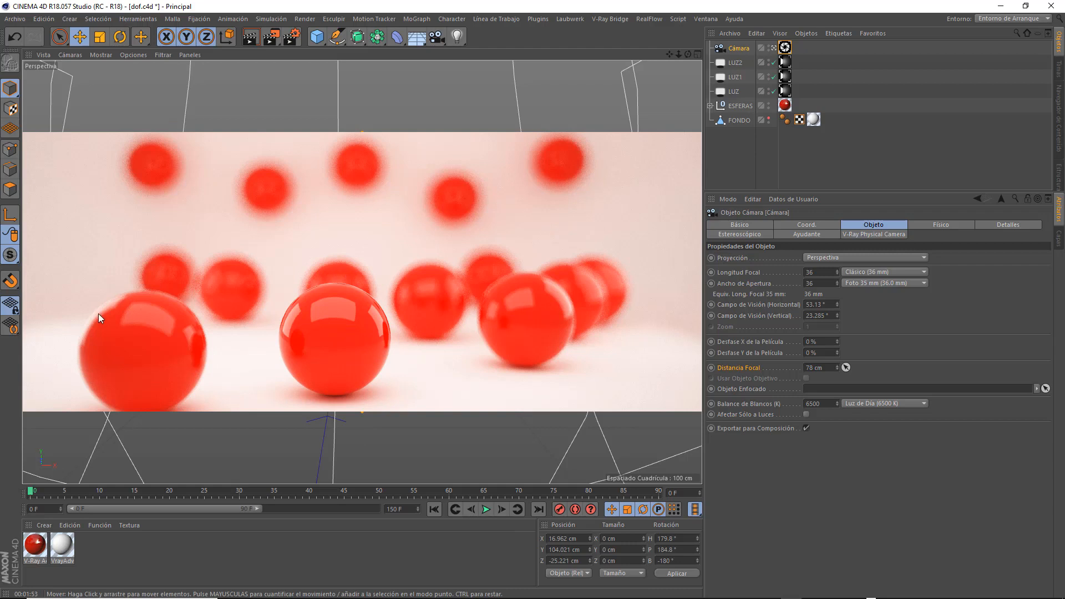
{"action": "left_click", "coordinate": [514, 442]}
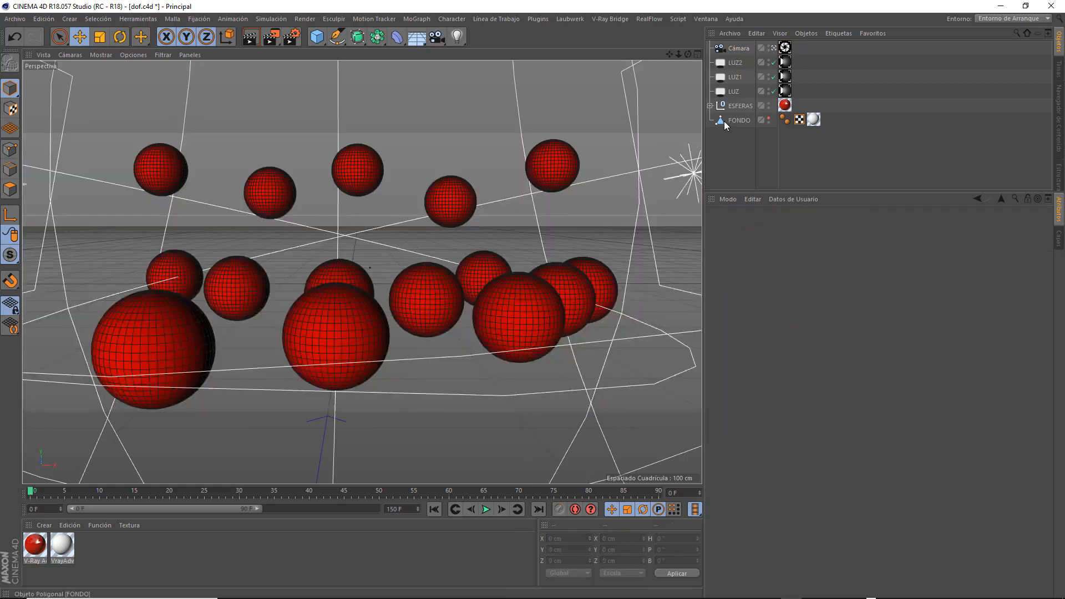
Select the middle front sphere, expand the ESFERAS group and enlarge the object list so the sphere's entry can be reached.
{"action": "left_click", "coordinate": [337, 332]}
{"action": "left_click", "coordinate": [710, 105]}
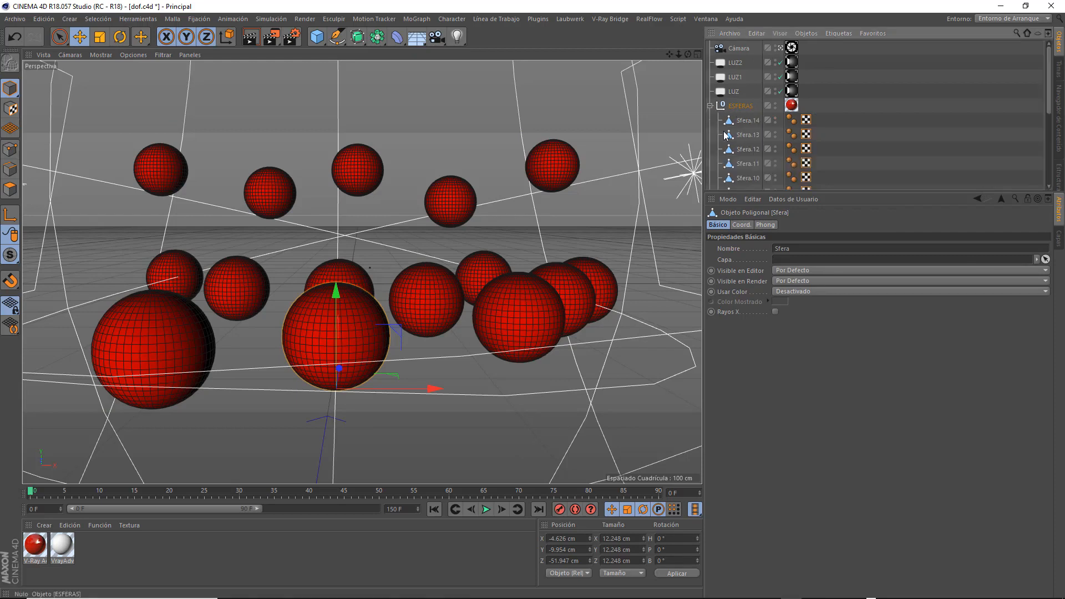
{"action": "left_click_drag", "start_coordinate": [1048, 97], "coordinate": [1049, 169]}
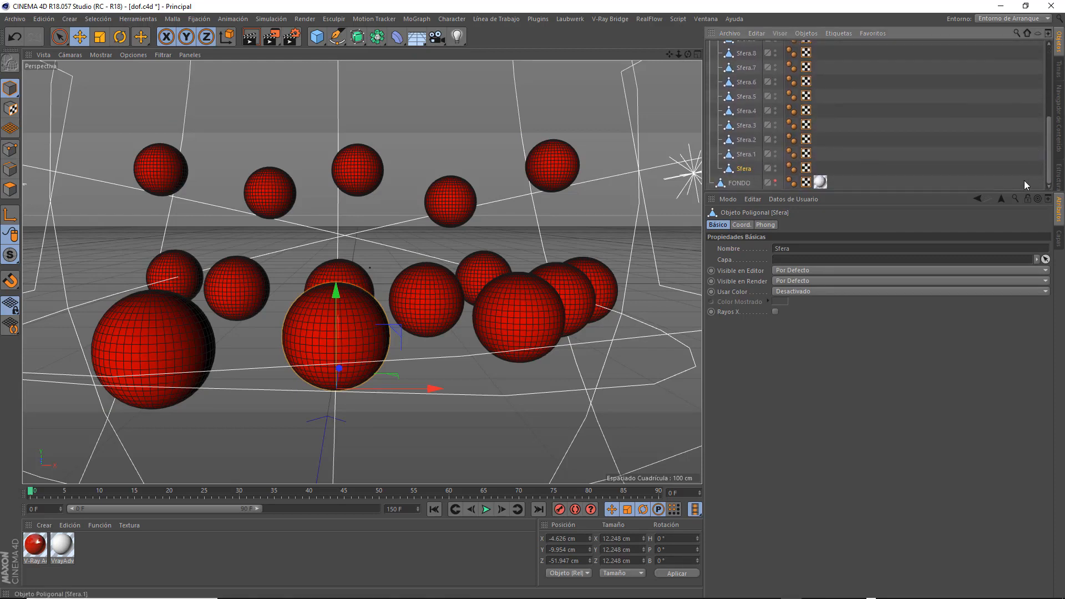
{"action": "left_click_drag", "start_coordinate": [981, 191], "coordinate": [981, 341]}
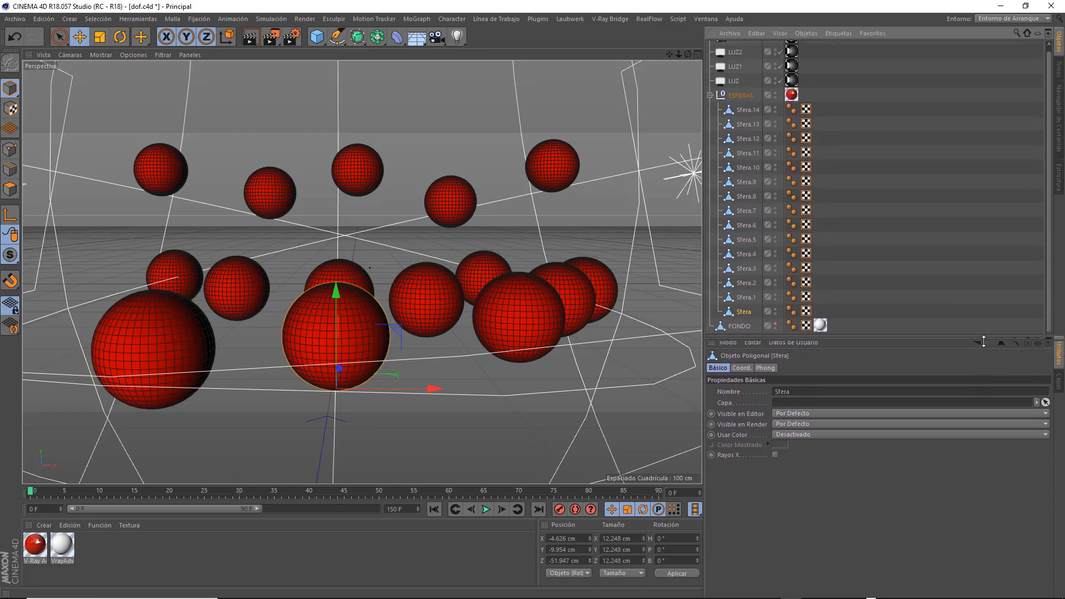
Reset the camera's focal distance to 2000 cm and assign the Sfera sphere as its focus object, checking the focus plane in the top view.
{"action": "left_click", "coordinate": [746, 47]}
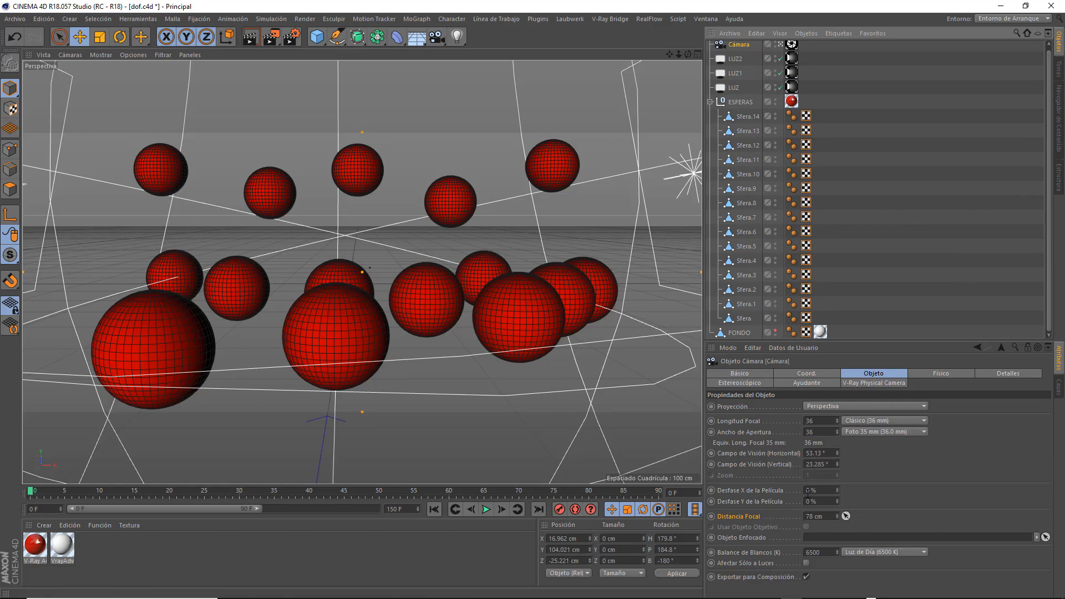
{"action": "double_click", "coordinate": [809, 516]}
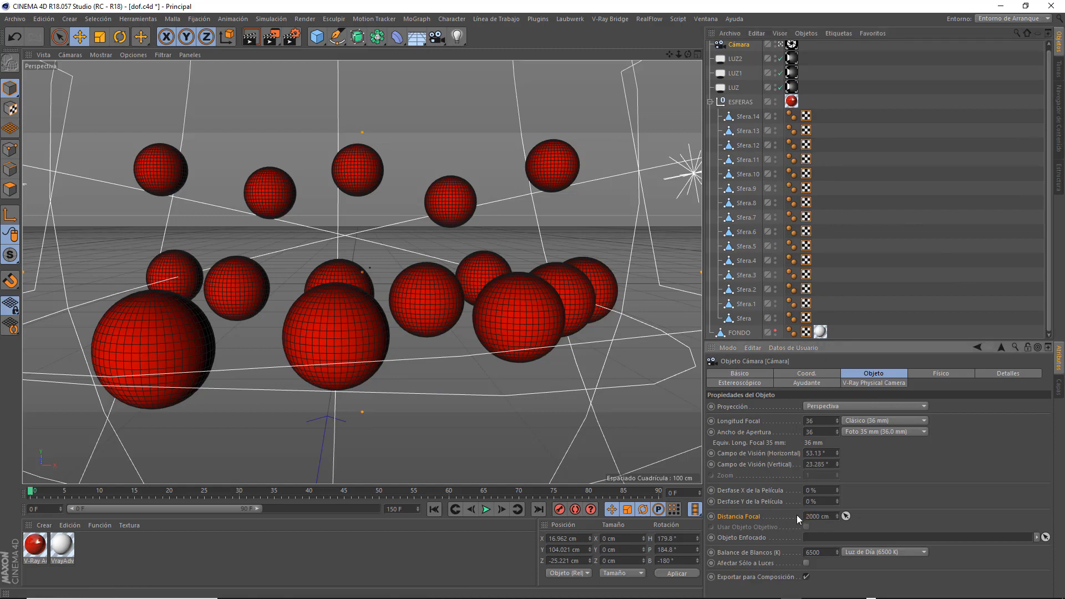
{"action": "left_click", "coordinate": [697, 55]}
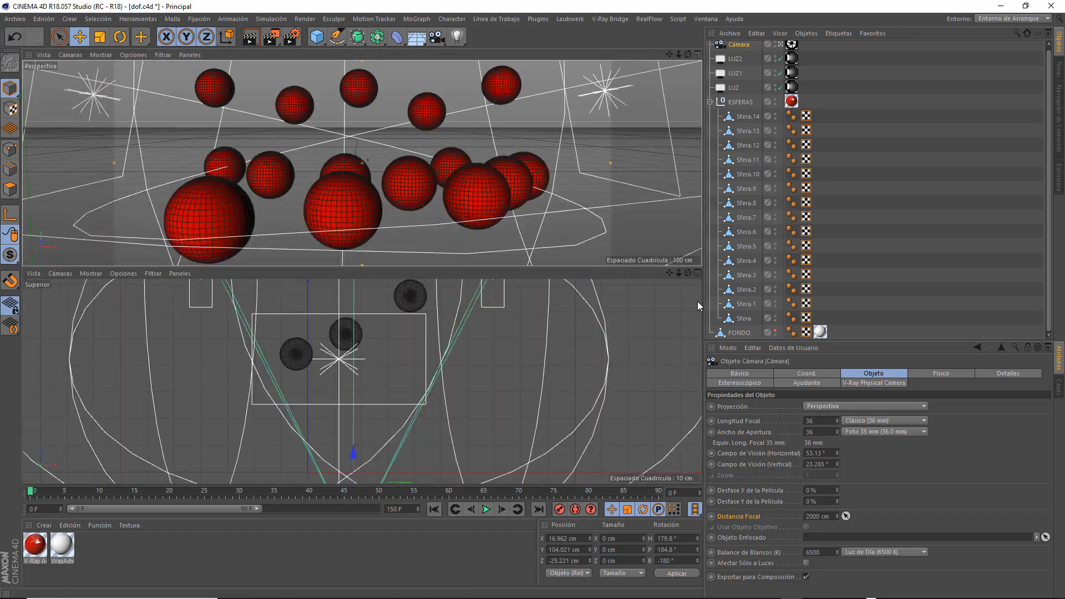
{"action": "left_click", "coordinate": [699, 272]}
{"action": "left_click_drag", "start_coordinate": [678, 55], "coordinate": [665, 244]}
{"action": "left_click_drag", "start_coordinate": [362, 272], "coordinate": [369, 256]}
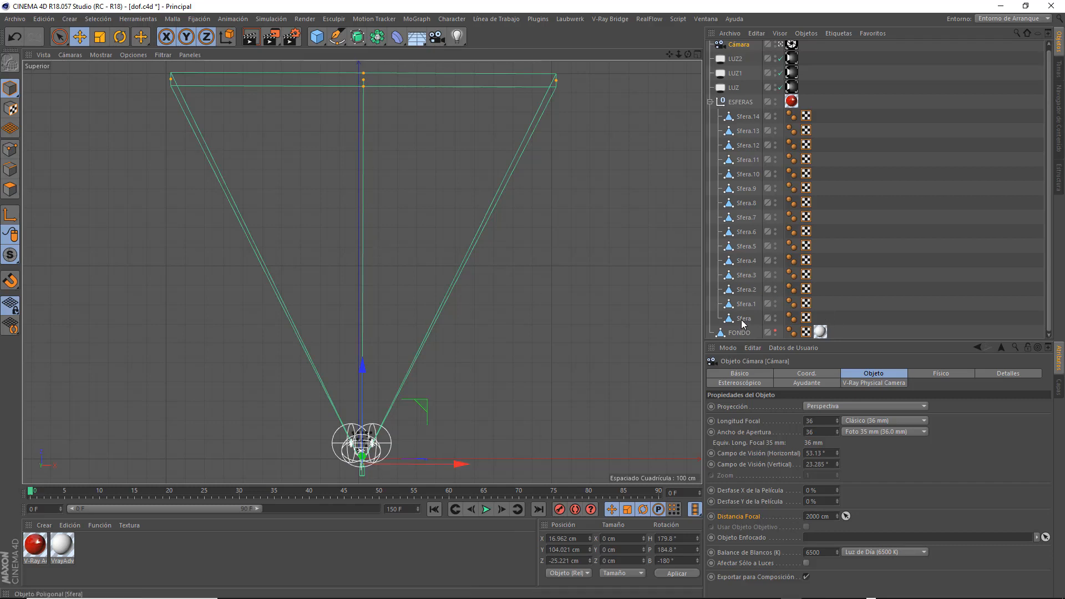
{"action": "left_click_drag", "start_coordinate": [744, 326], "coordinate": [867, 542]}
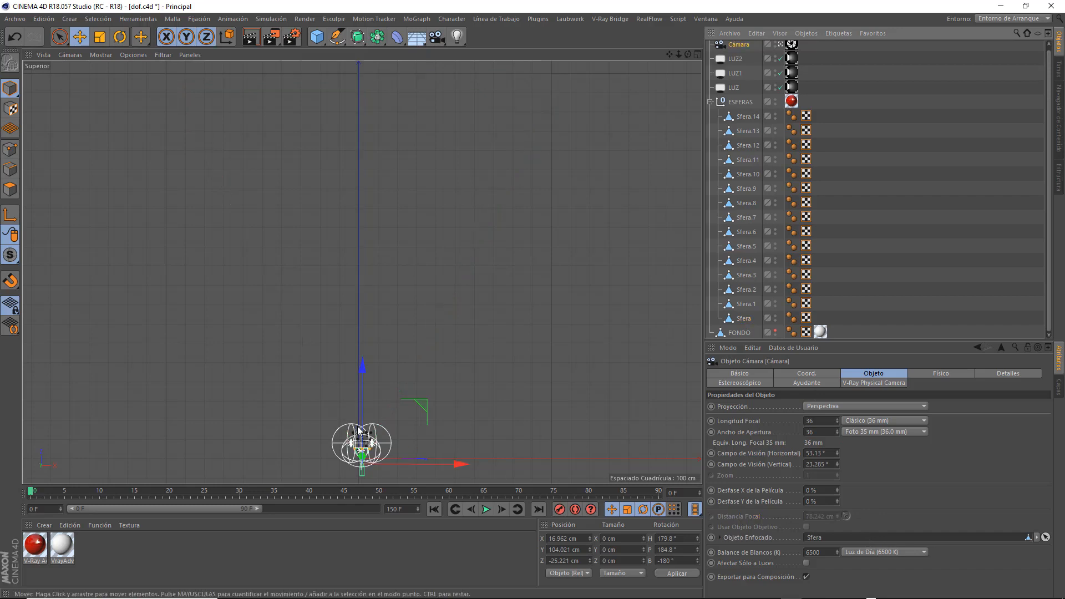
{"action": "scroll", "coordinate": [363, 464], "scroll_direction": "up", "scroll_amount": 10}
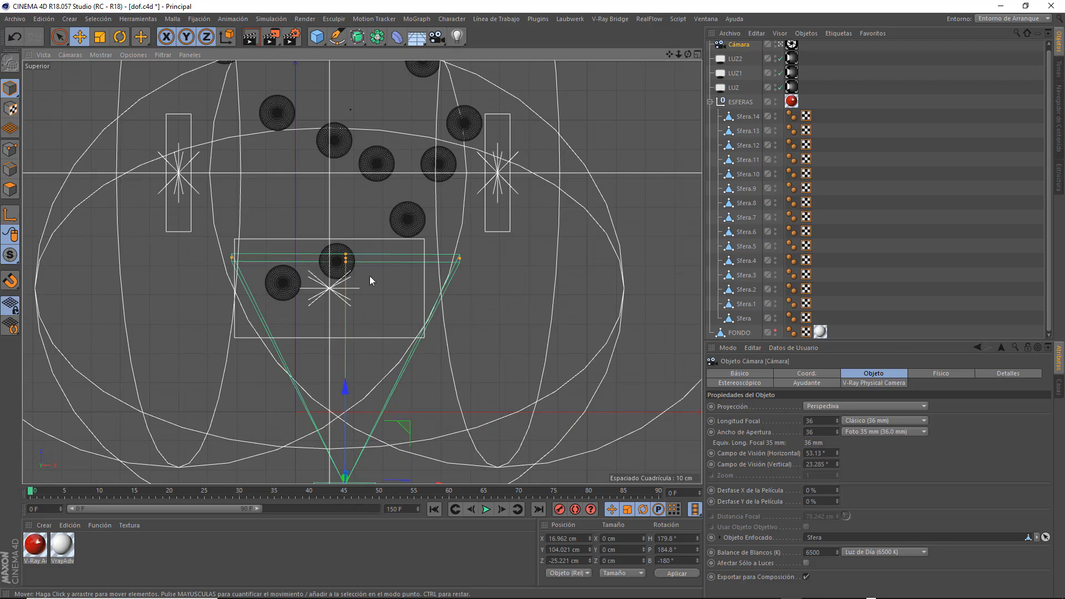
Return to the maximized perspective view, collapse the ESFERAS group and test-render the focus on the assigned sphere.
{"action": "left_click", "coordinate": [697, 55]}
{"action": "left_click", "coordinate": [701, 54]}
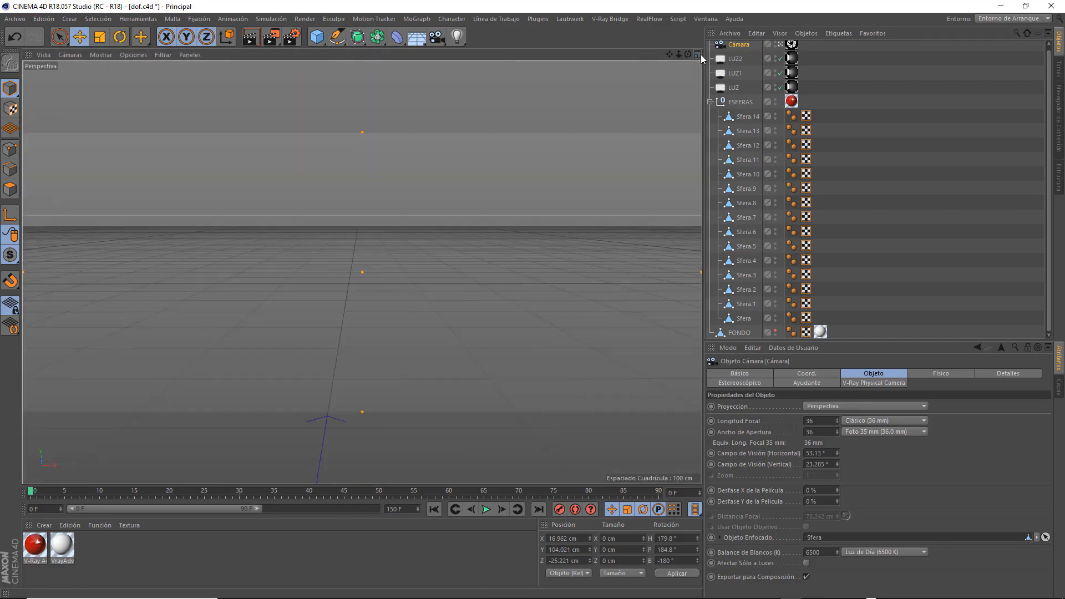
{"action": "left_click", "coordinate": [710, 102]}
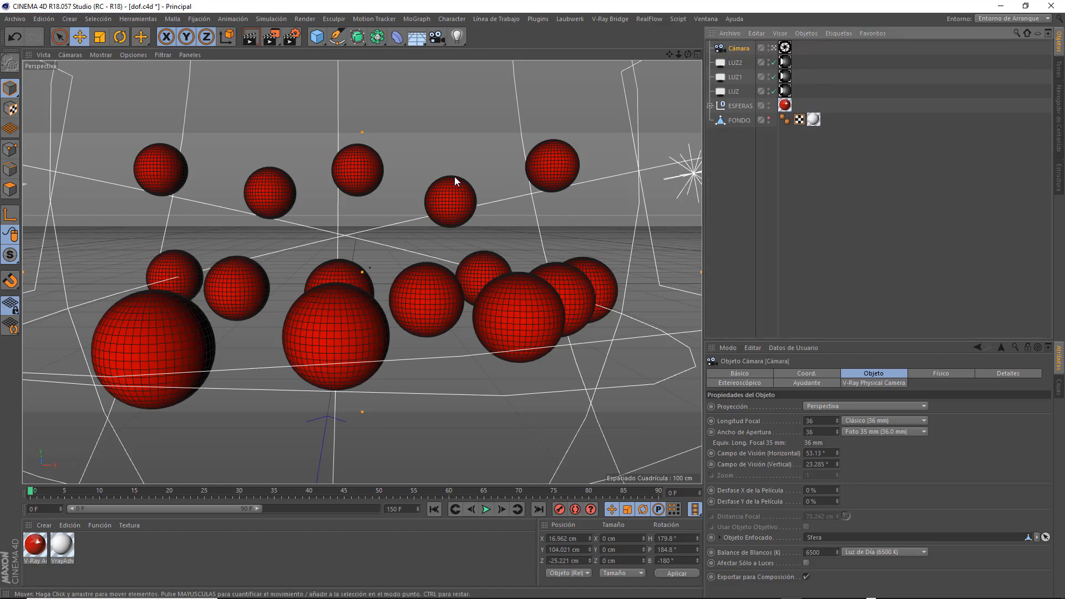
{"action": "left_click", "coordinate": [250, 37]}
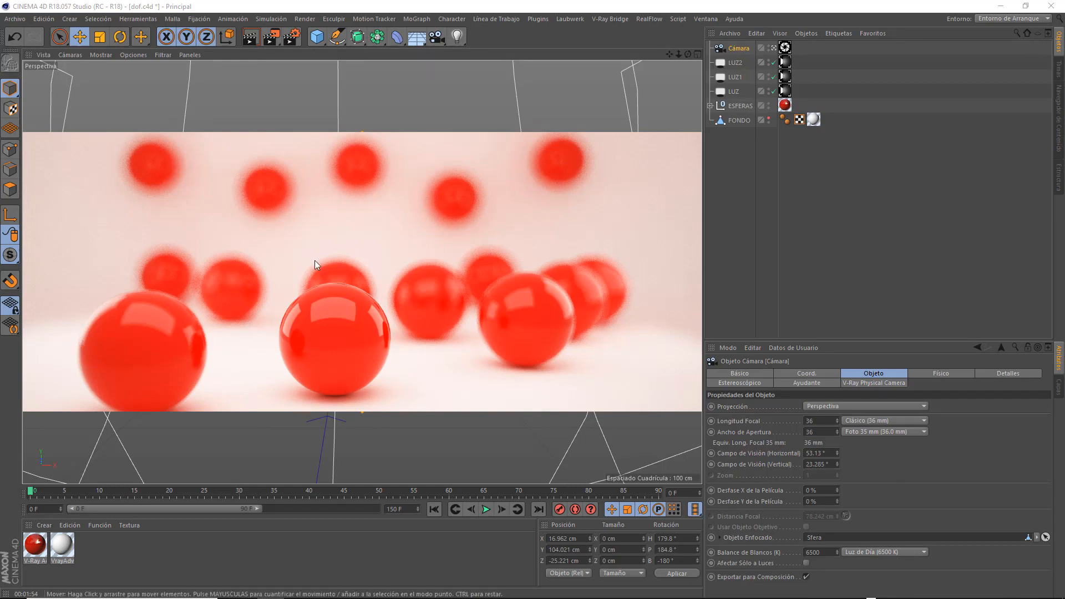
Set the V-Ray physical camera's sampling Subdivision to 18 and test-render the view.
{"action": "left_click", "coordinate": [785, 47]}
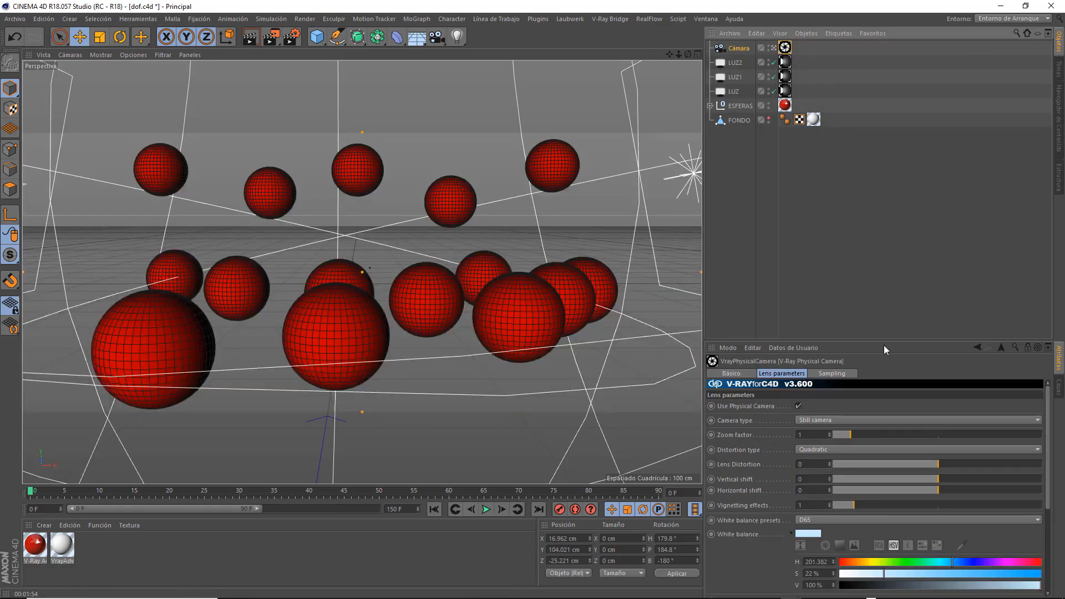
{"action": "left_click_drag", "start_coordinate": [884, 342], "coordinate": [885, 180]}
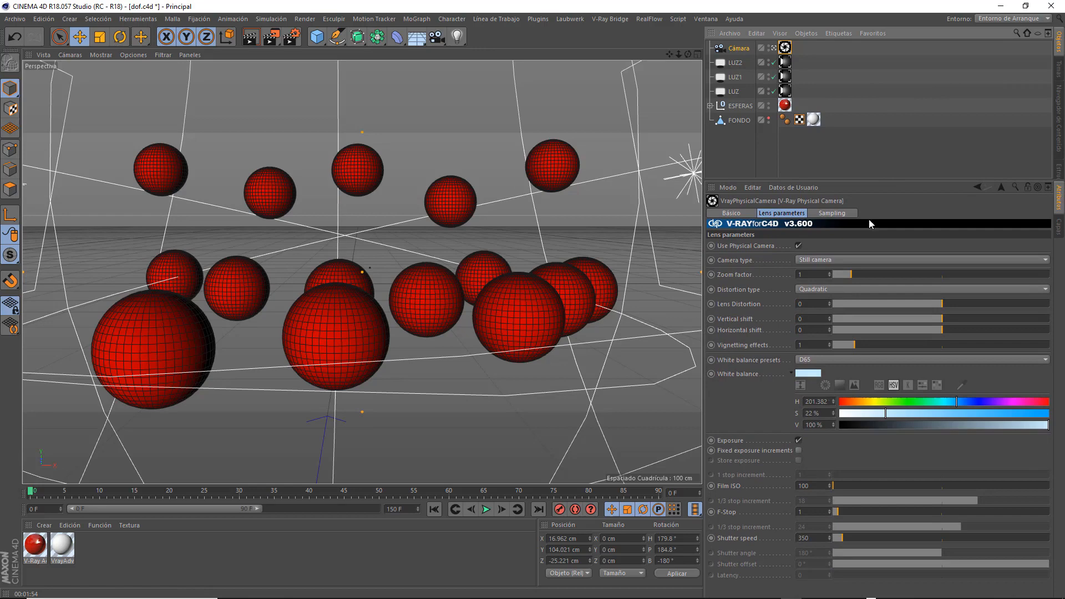
{"action": "left_click", "coordinate": [831, 216]}
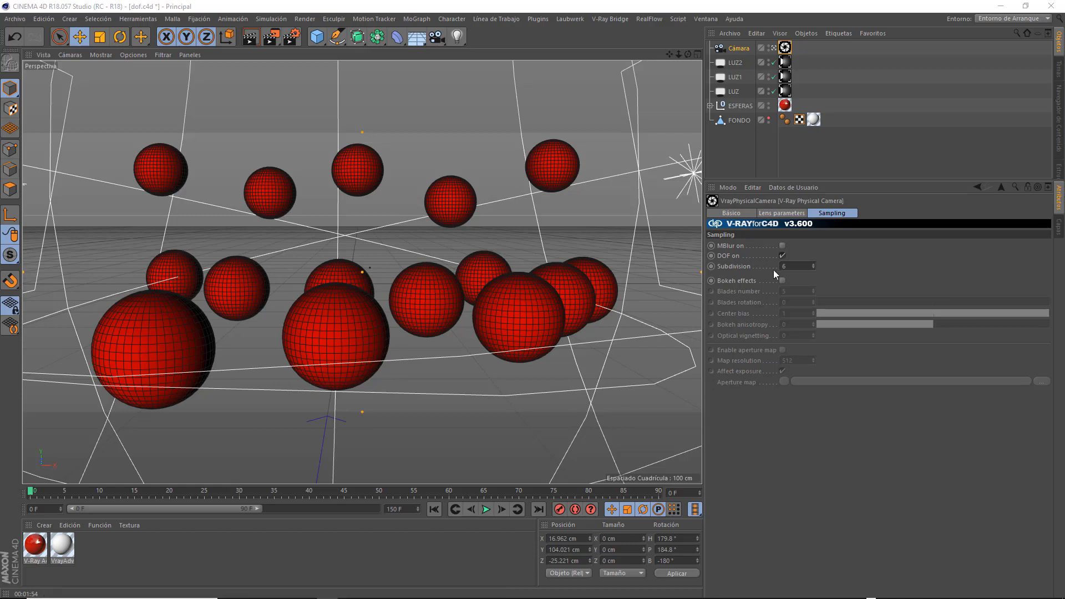
{"action": "double_click", "coordinate": [803, 266]}
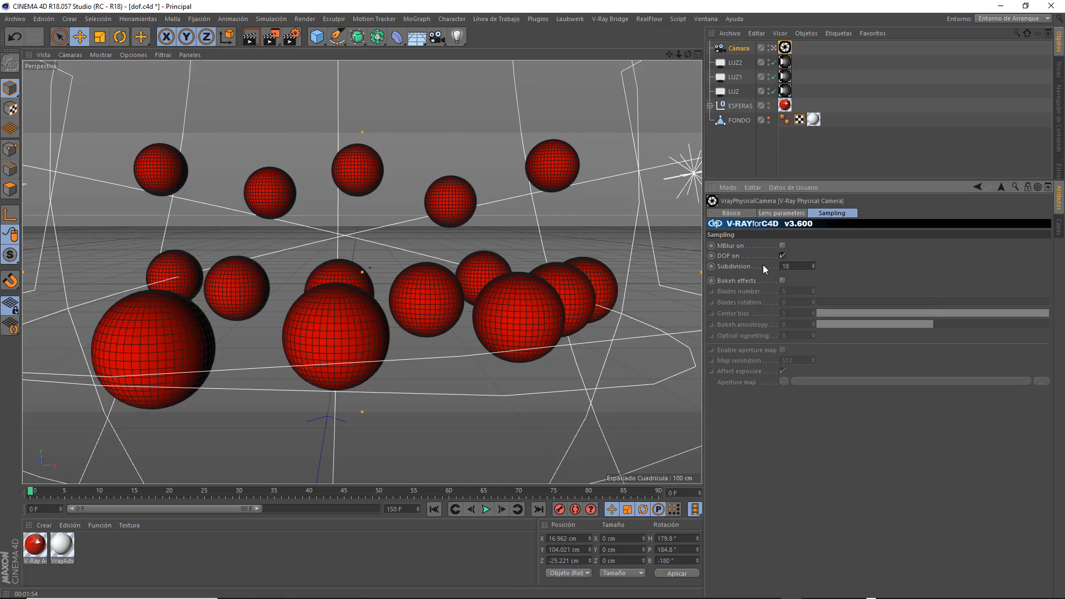
{"action": "left_click", "coordinate": [249, 37]}
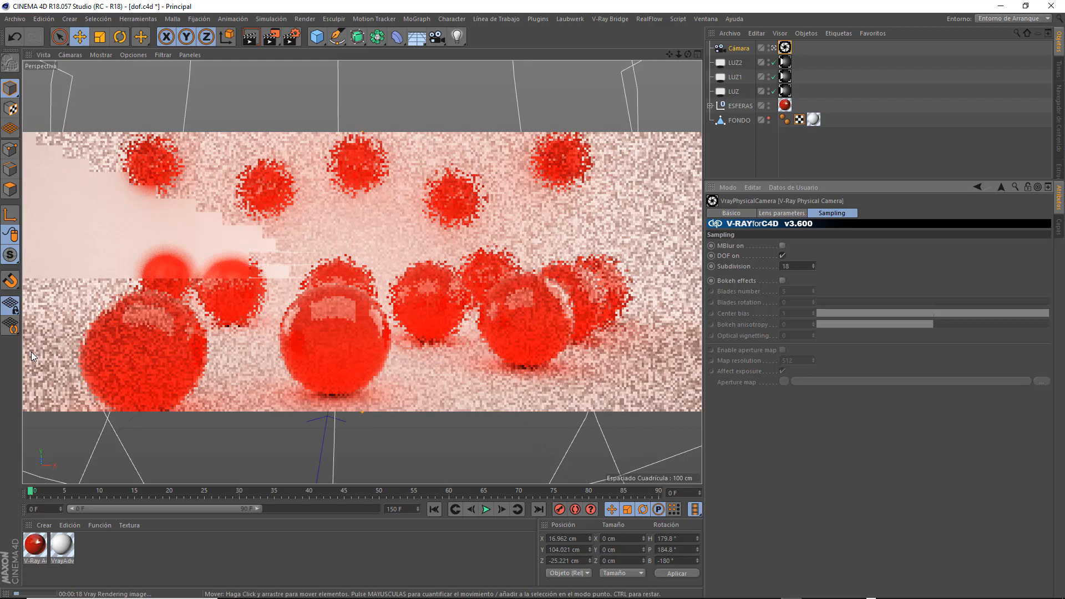
Raise the camera's sampling Subdivision to 64 and test-render, and repeat the test with 128.
{"action": "left_click", "coordinate": [806, 265]}
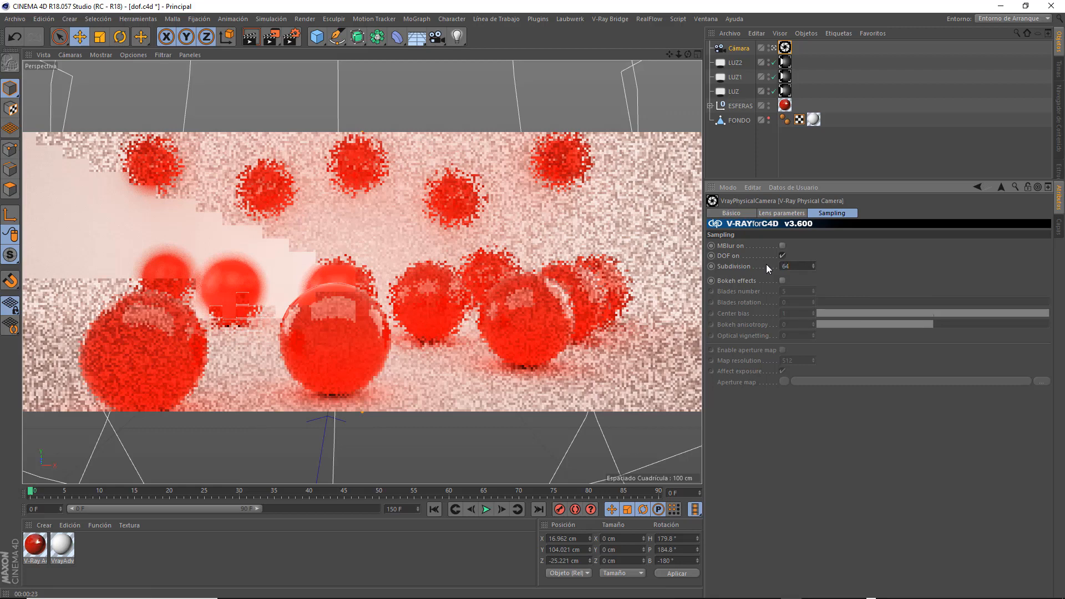
{"action": "key", "text": "Return"}
{"action": "left_click", "coordinate": [253, 40]}
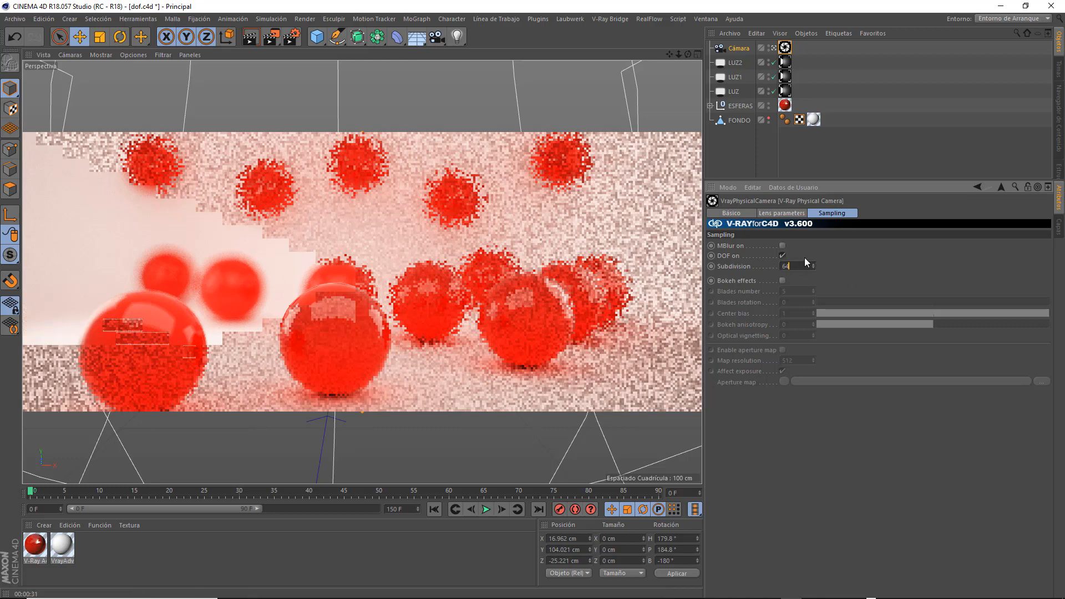
{"action": "left_click_drag", "start_coordinate": [806, 266], "coordinate": [773, 266]}
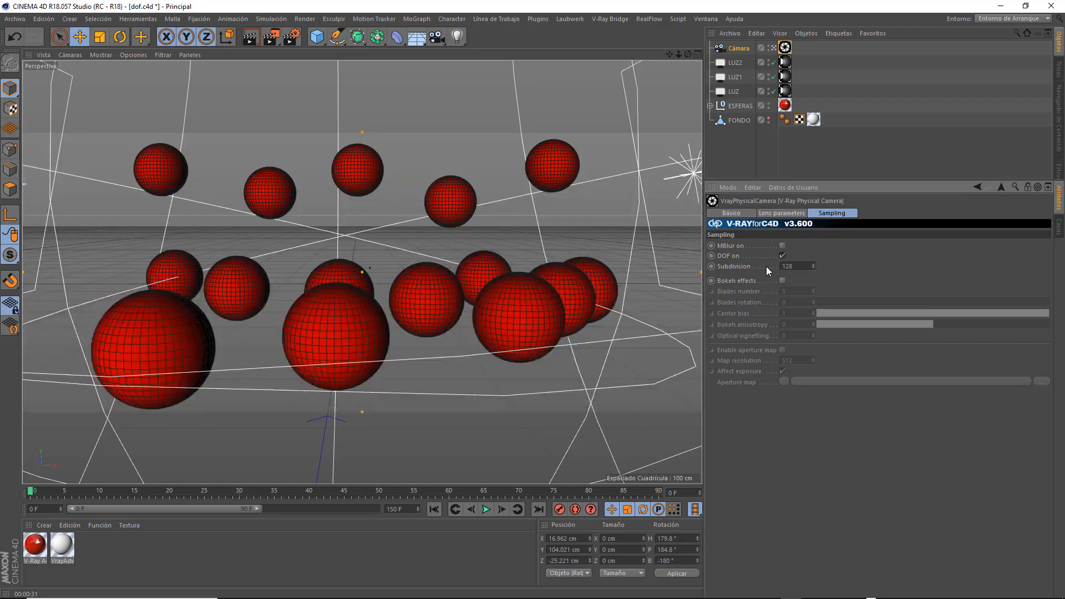
{"action": "left_click", "coordinate": [256, 38]}
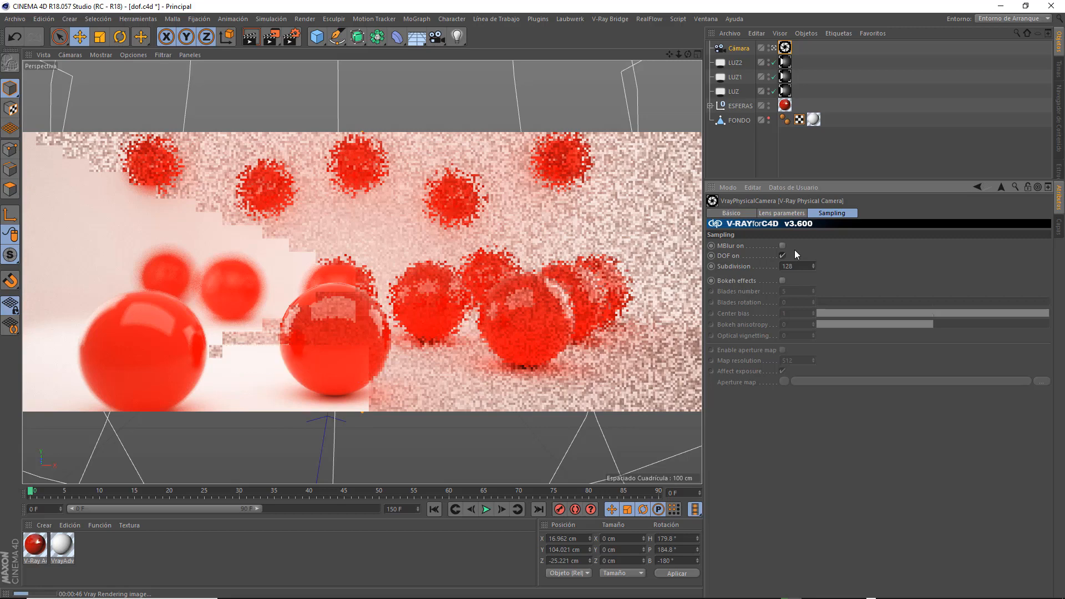
Stop the render, set the physical camera's F-Stop to 4, film ISO to 300 and shutter speed to 100, and test-render again.
{"action": "left_click", "coordinate": [786, 48]}
{"action": "left_click", "coordinate": [788, 209]}
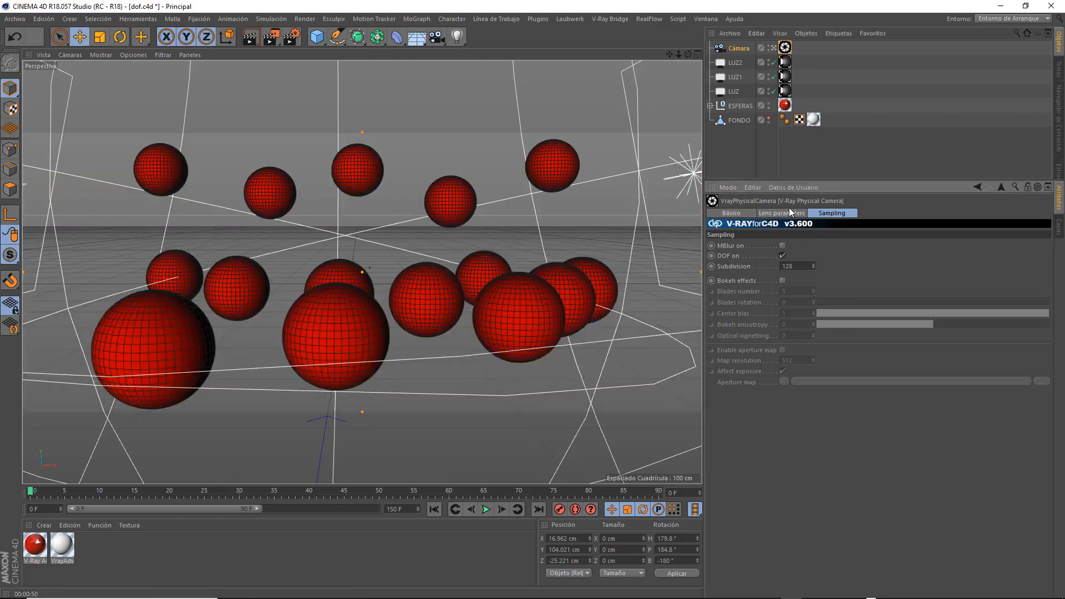
{"action": "left_click", "coordinate": [791, 212]}
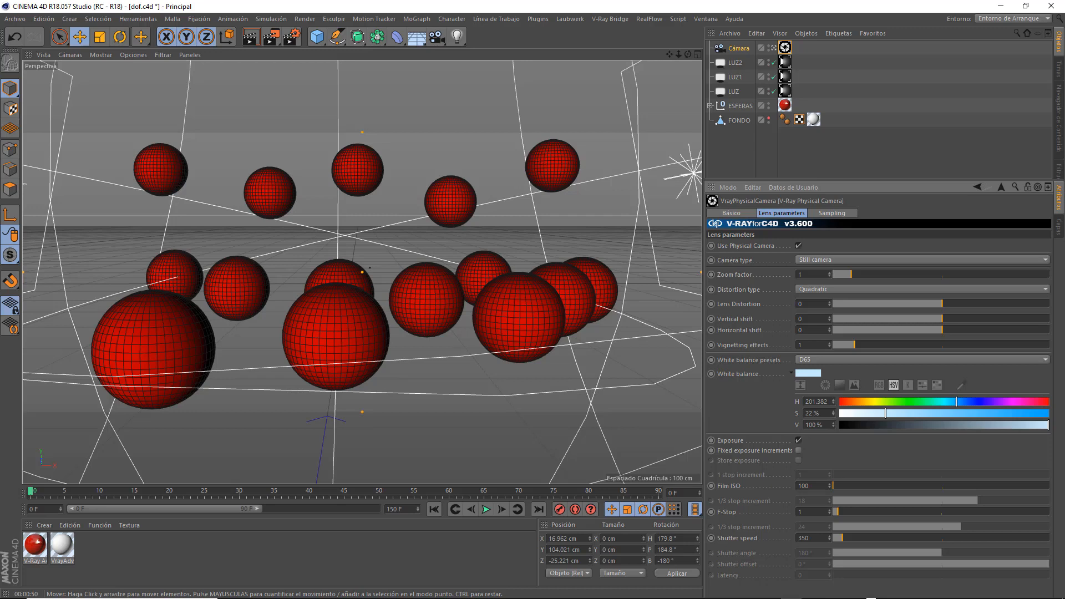
{"action": "left_click", "coordinate": [799, 512]}
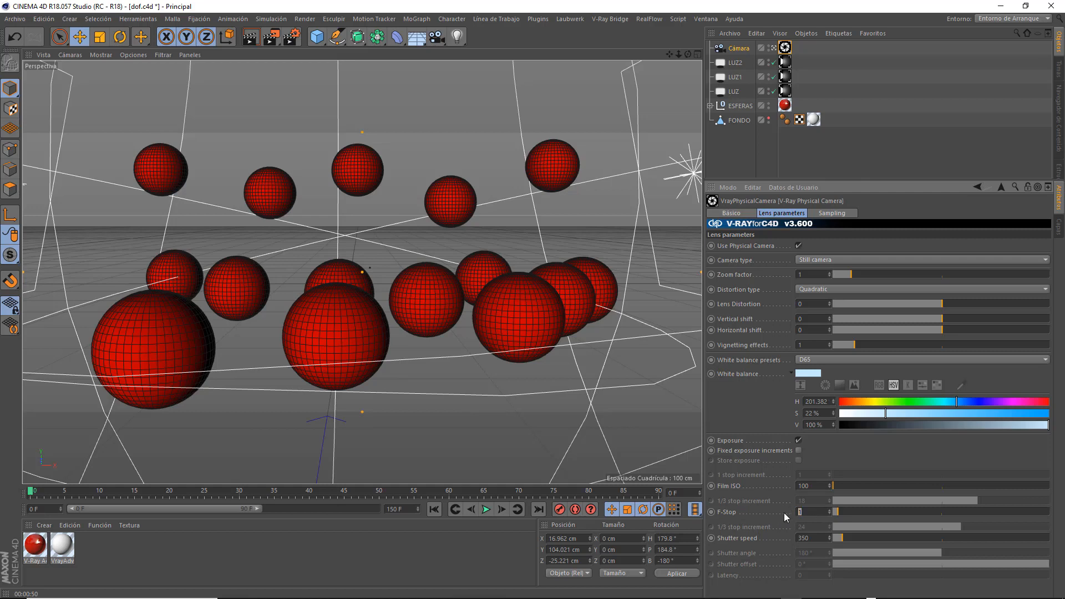
{"action": "type", "text": "4"}
{"action": "key", "text": "Return"}
{"action": "left_click_drag", "start_coordinate": [813, 487], "coordinate": [789, 487]}
{"action": "type", "text": "300"}
{"action": "left_click_drag", "start_coordinate": [820, 540], "coordinate": [793, 541]}
{"action": "type", "text": "100"}
{"action": "key", "text": "Return"}
{"action": "left_click", "coordinate": [251, 37]}
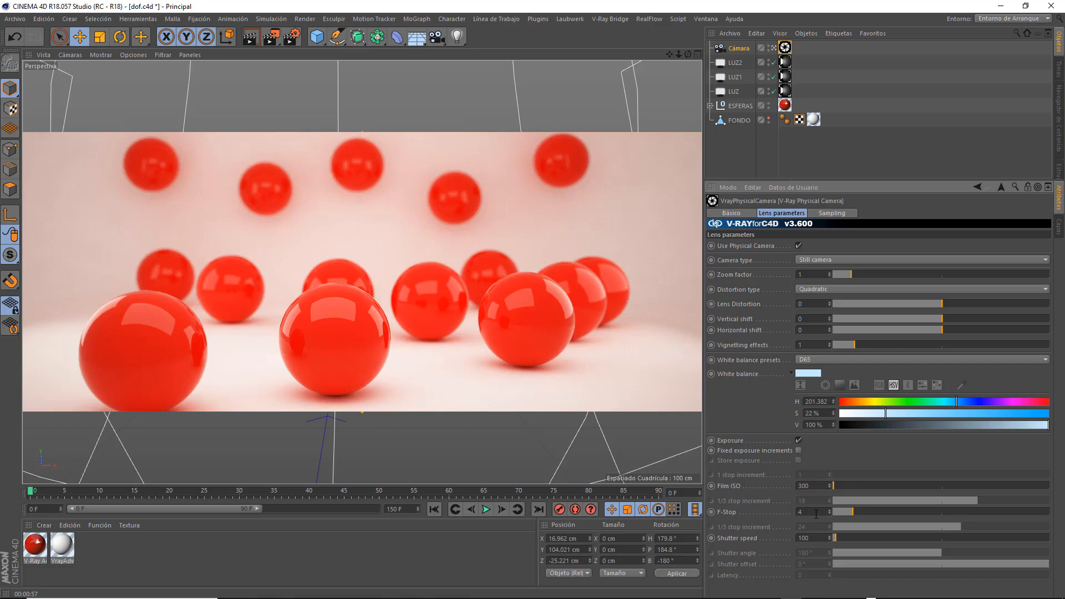
Set the F-Stop to 6, film ISO to 400 and shutter speed to 75, and render the view again.
{"action": "left_click_drag", "start_coordinate": [815, 513], "coordinate": [768, 515]}
{"action": "type", "text": "6"}
{"action": "key", "text": "Return"}
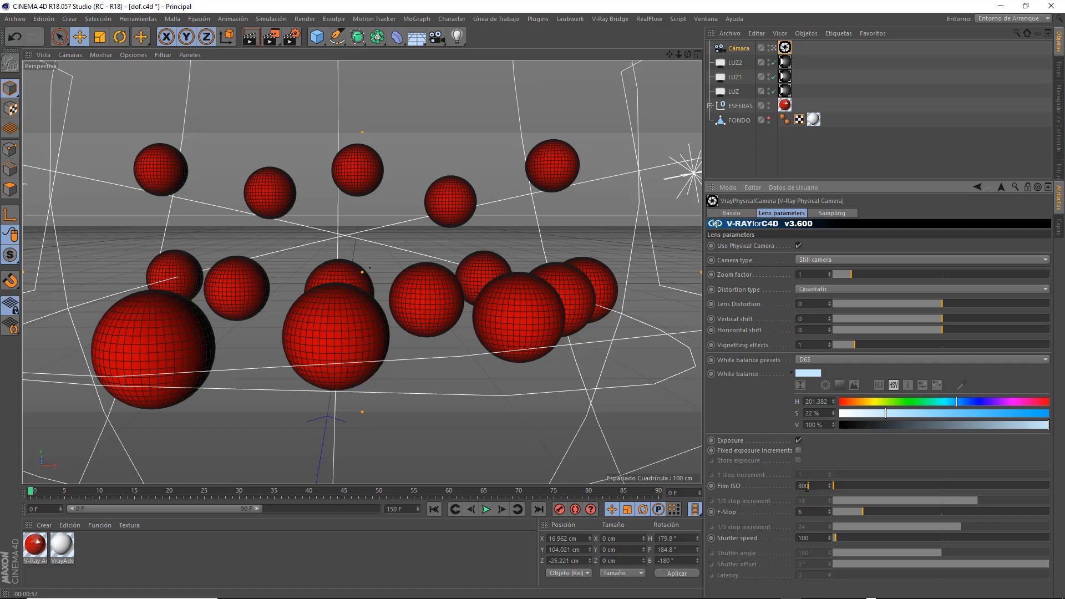
{"action": "left_click_drag", "start_coordinate": [807, 486], "coordinate": [796, 487]}
{"action": "type", "text": "4"}
{"action": "left_click_drag", "start_coordinate": [816, 536], "coordinate": [788, 537]}
{"action": "type", "text": "75"}
{"action": "left_click", "coordinate": [250, 38]}
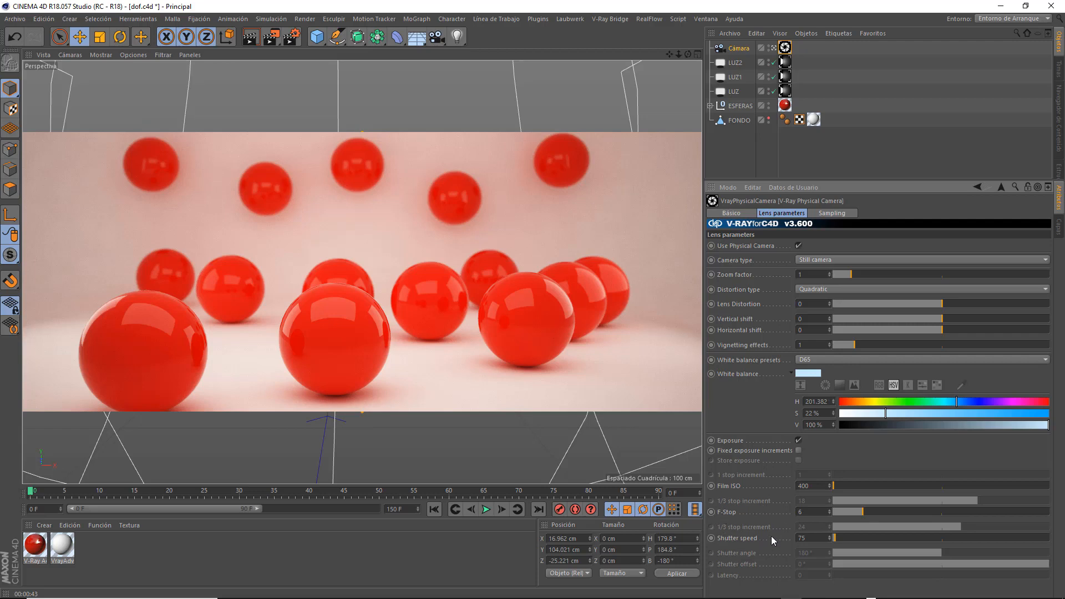
Set the camera's sampling Subdivision to 6, re-render the view and show the lens parameters again.
{"action": "left_click", "coordinate": [829, 213]}
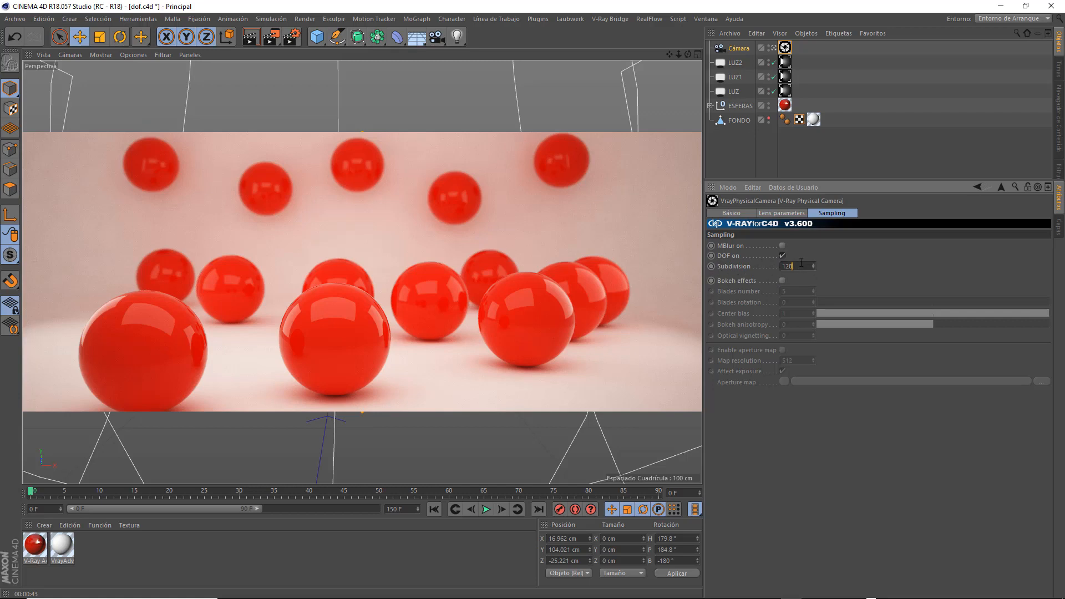
{"action": "left_click_drag", "start_coordinate": [802, 267], "coordinate": [766, 267]}
{"action": "type", "text": "6"}
{"action": "key", "text": "Return"}
{"action": "left_click", "coordinate": [250, 37]}
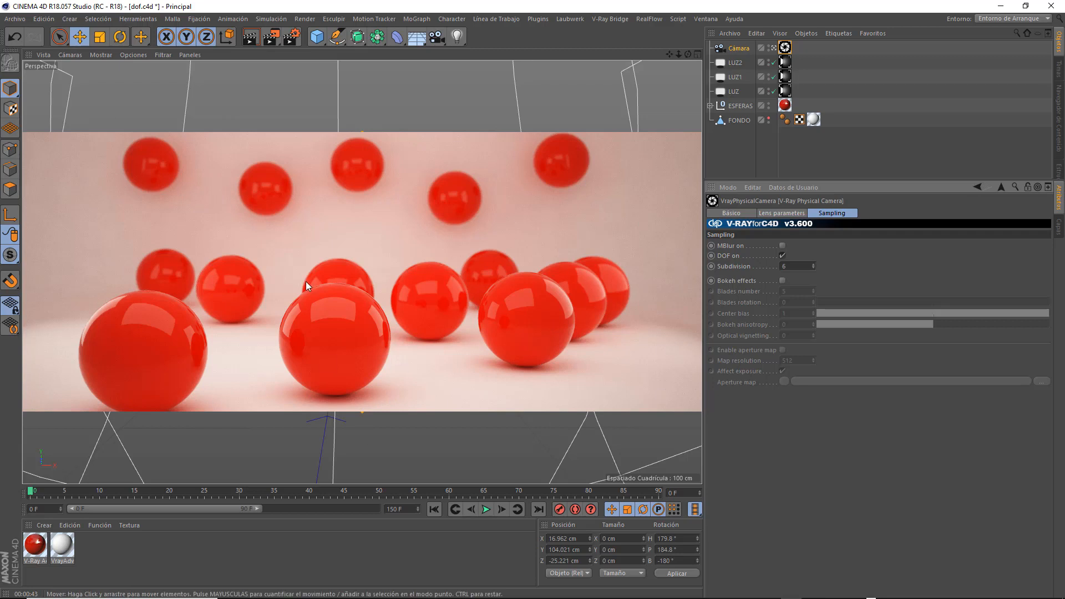
{"action": "left_click", "coordinate": [782, 213]}
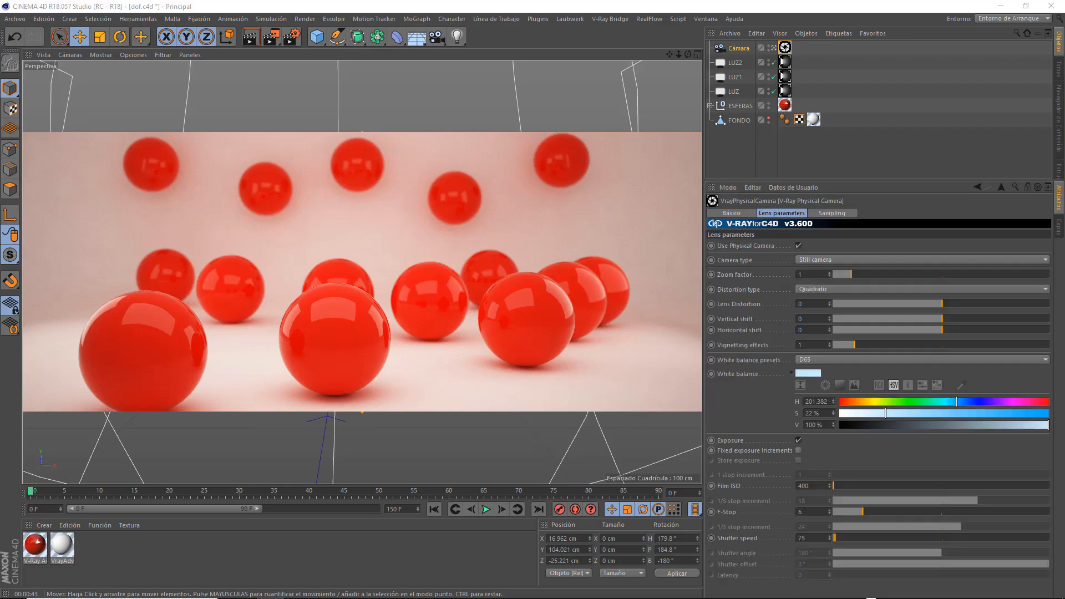